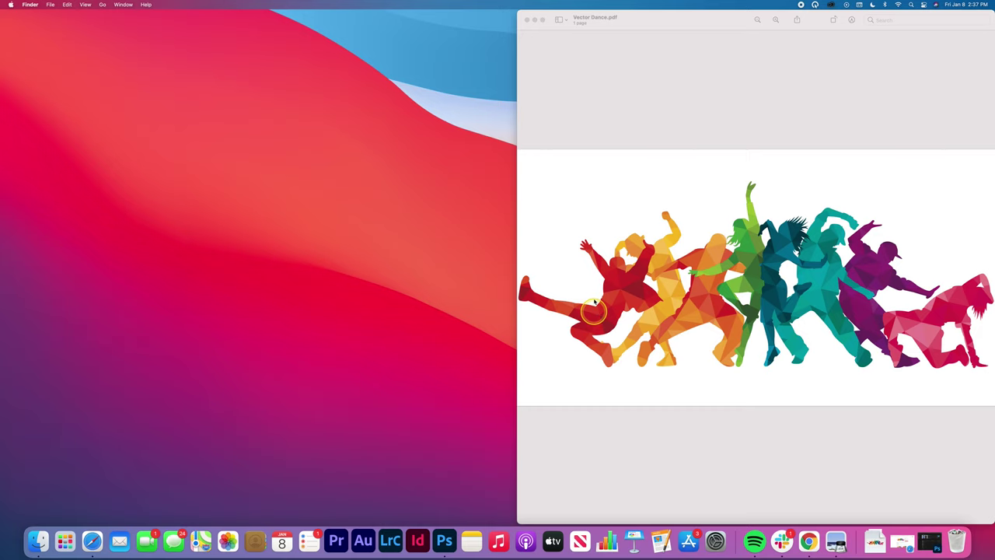
# Step: Open Vector Dance.eps from Downloads and rasterize it at 12213 × 6237 px, 300 ppi, CMYK
pyautogui.press('`')
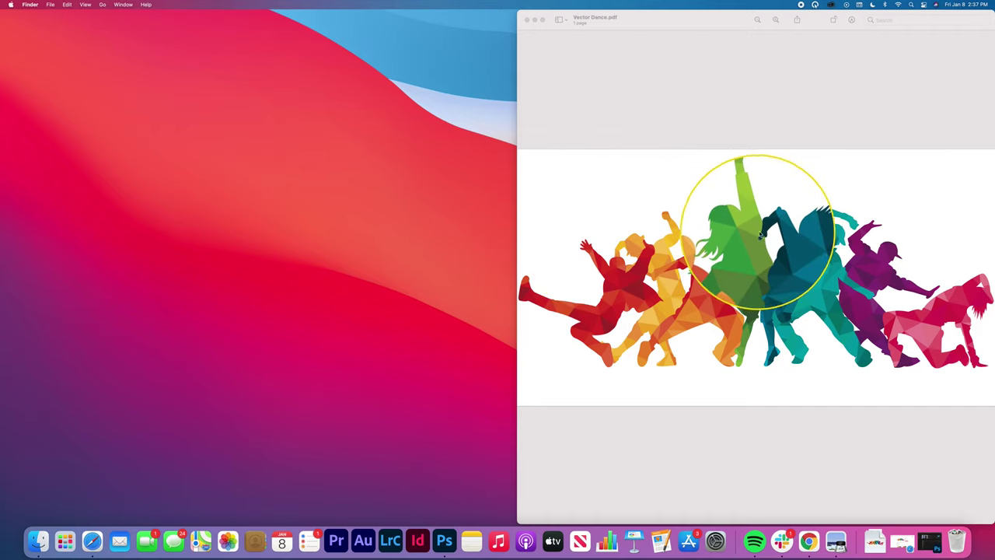
pyautogui.press('`')
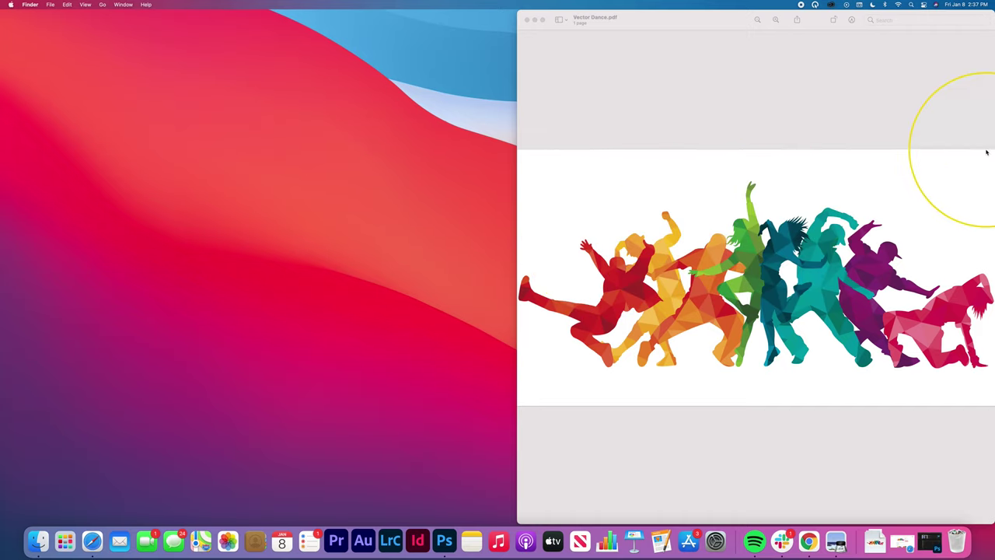
pyautogui.click(444, 541)
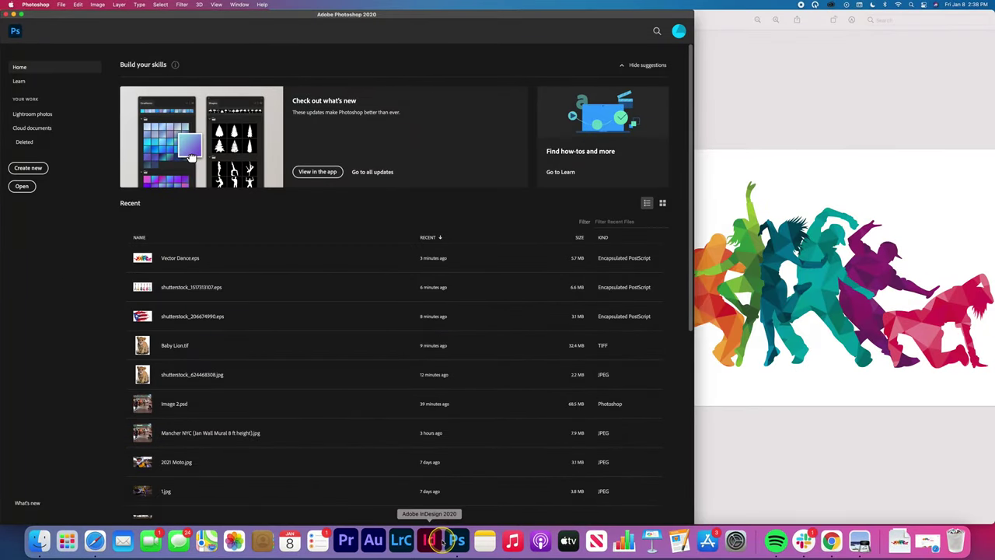
pyautogui.click(900, 551)
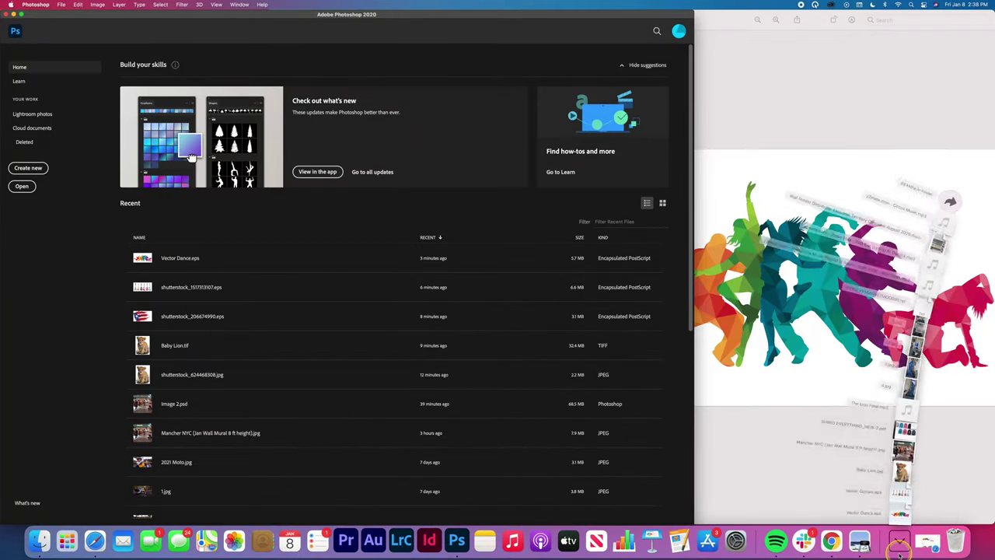
pyautogui.click(900, 505)
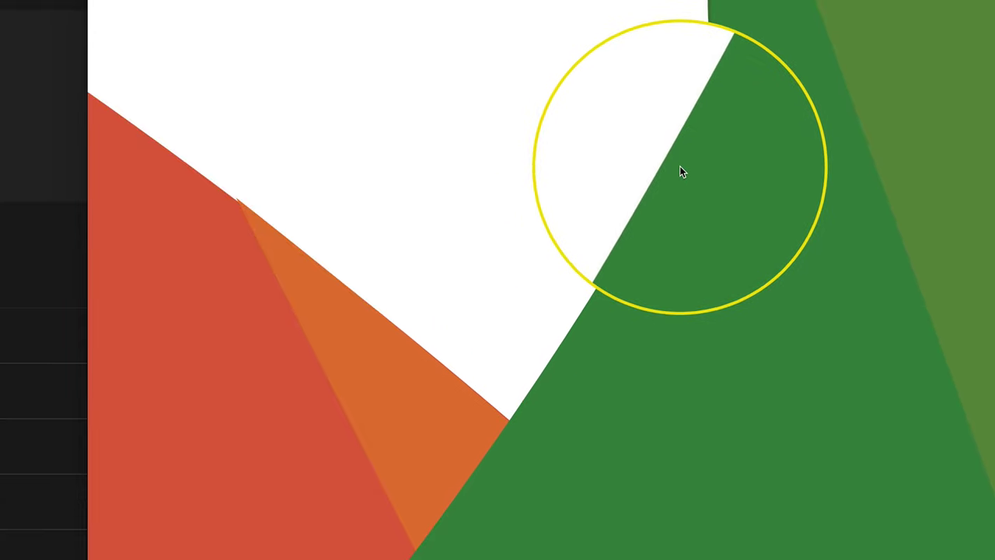
pyautogui.scroll(-10, 585, 339)
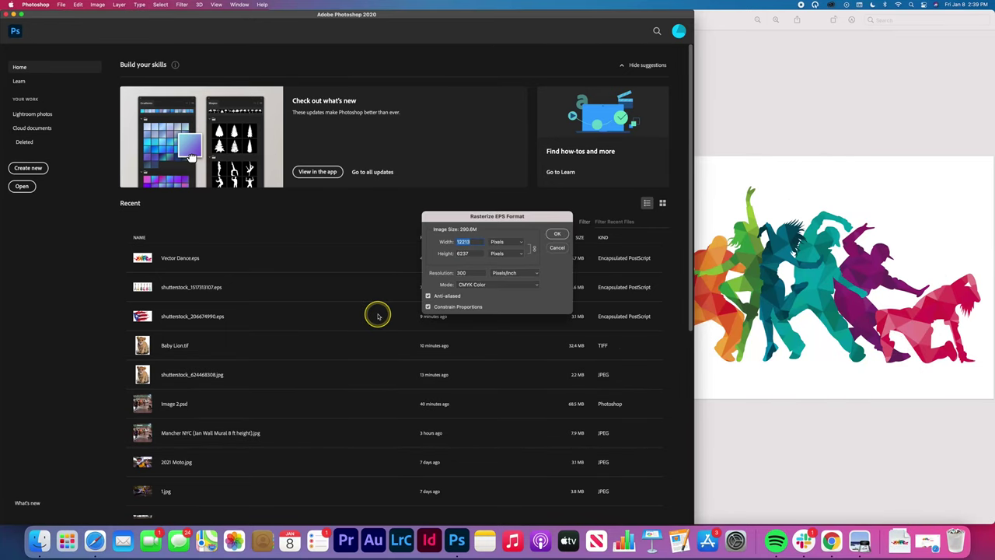
pyautogui.click(559, 234)
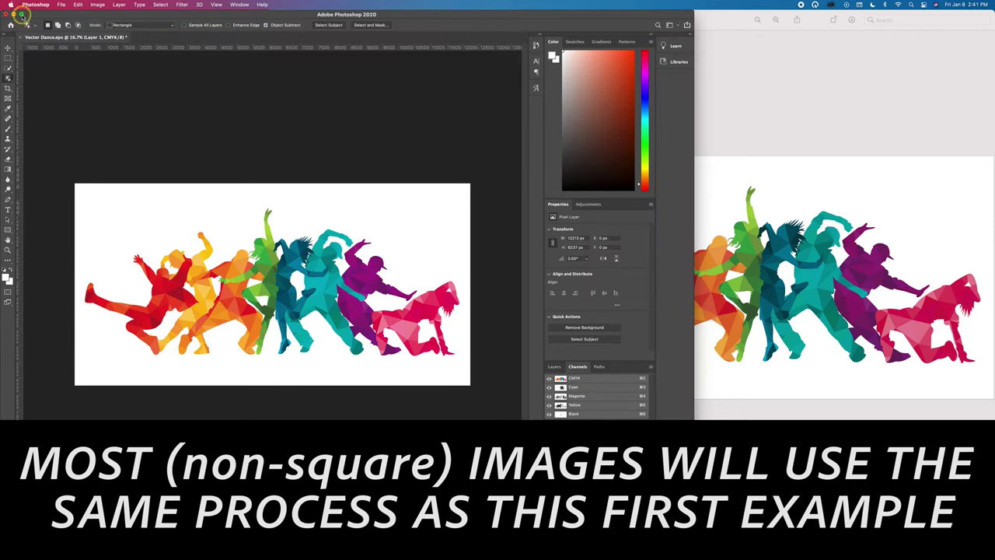
# Step: Maximize the Photoshop window and unlock the Baby Lion Background layer into Layer 0
pyautogui.click(22, 15)
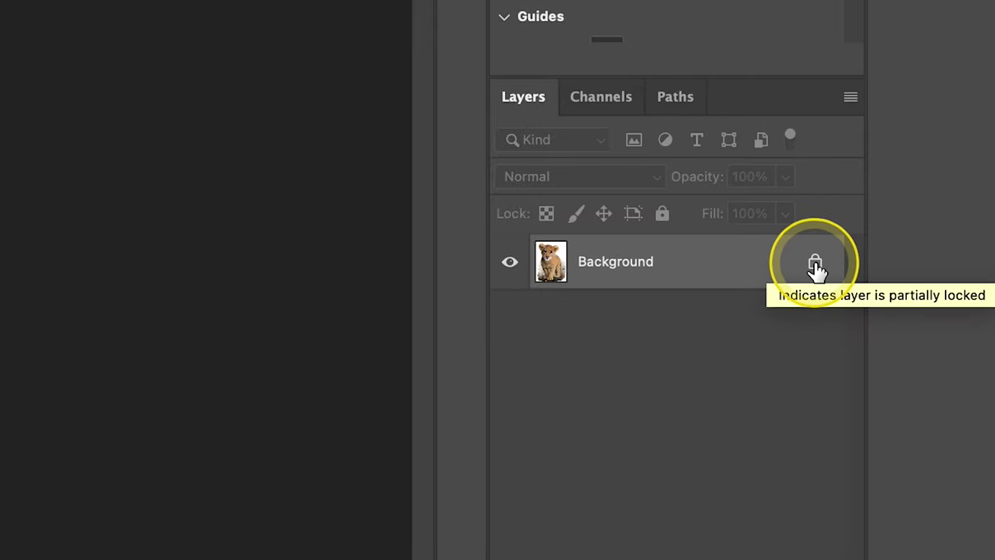
pyautogui.click(815, 264)
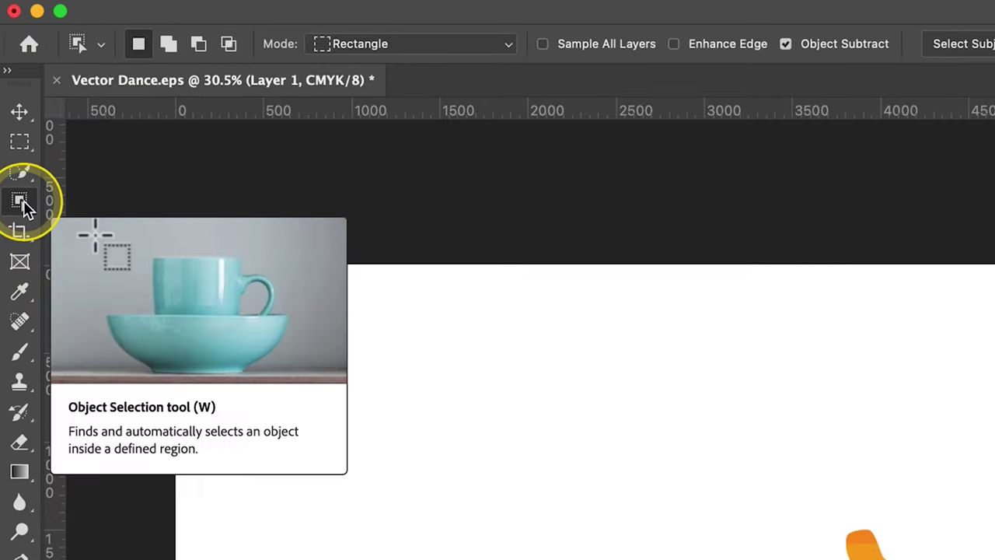
# Step: Switch from Object Selection to the Magic Wand Tool and set its Tolerance to 10
pyautogui.click(22, 200)
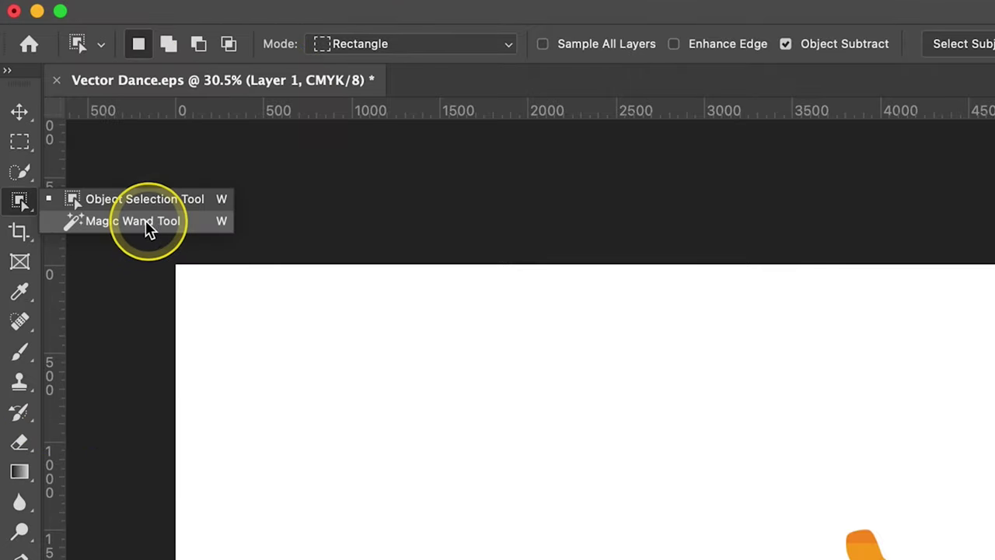
pyautogui.click(131, 222)
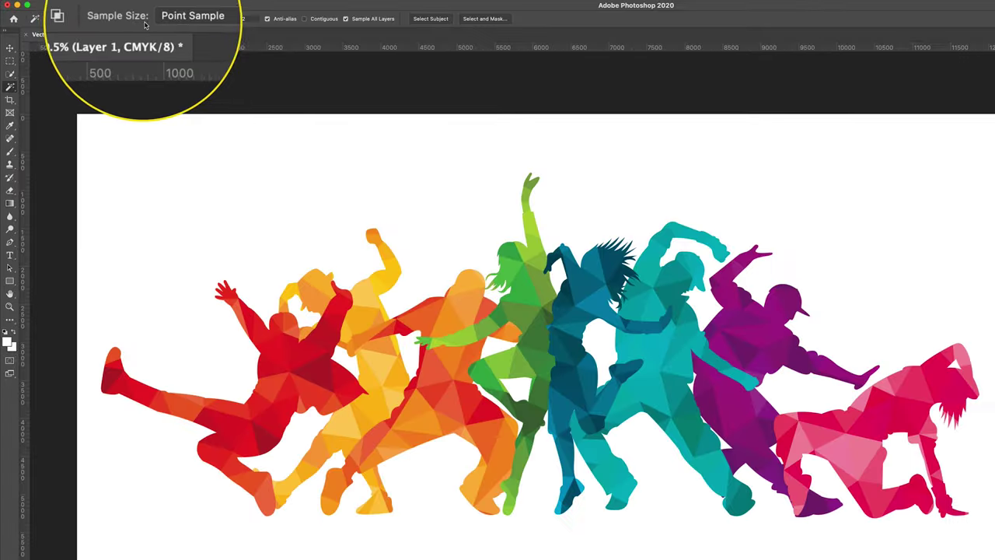
pyautogui.click(247, 18)
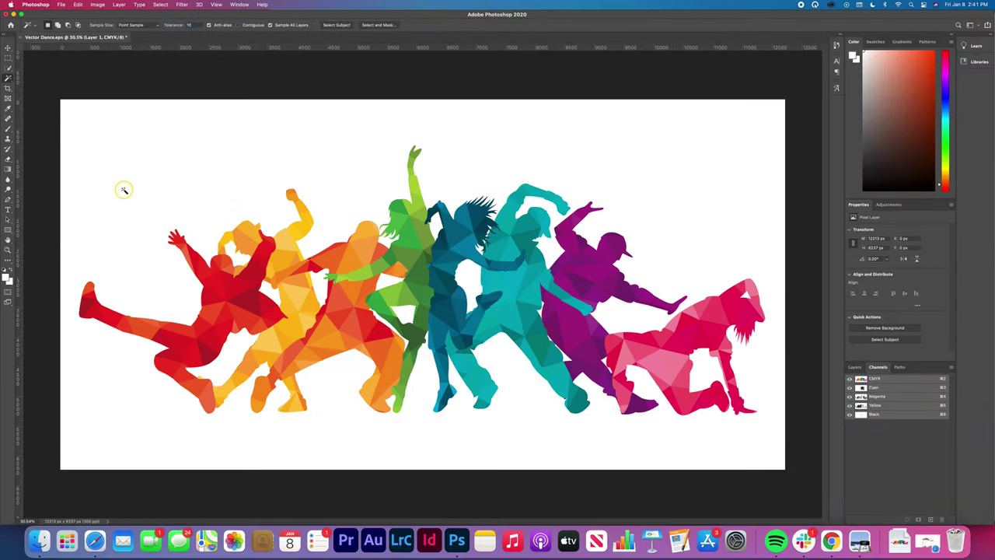
# Step: Magic-wand the white background, then use Select Inverse to select only the dancer silhouettes
pyautogui.click(124, 189)
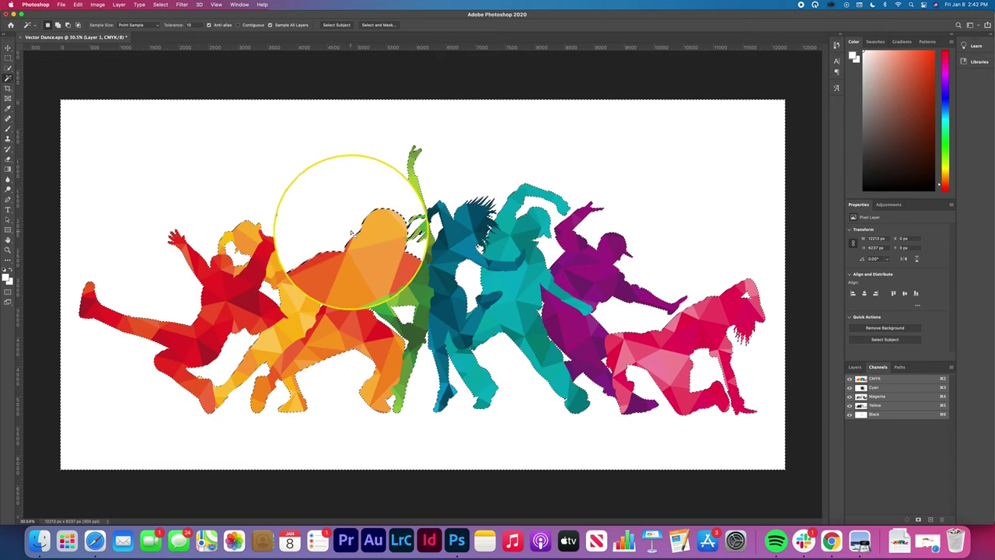
pyautogui.rightClick(354, 171)
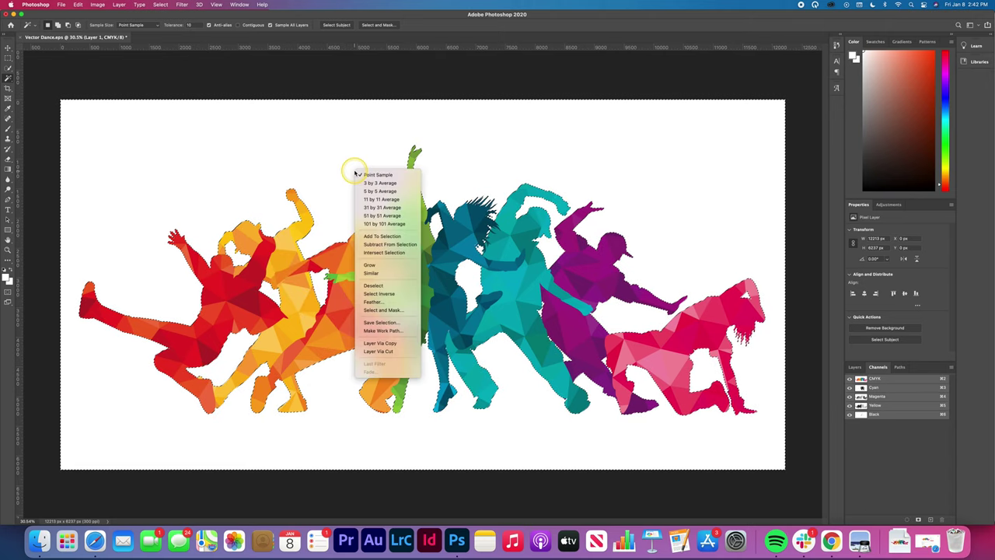
pyautogui.click(381, 293)
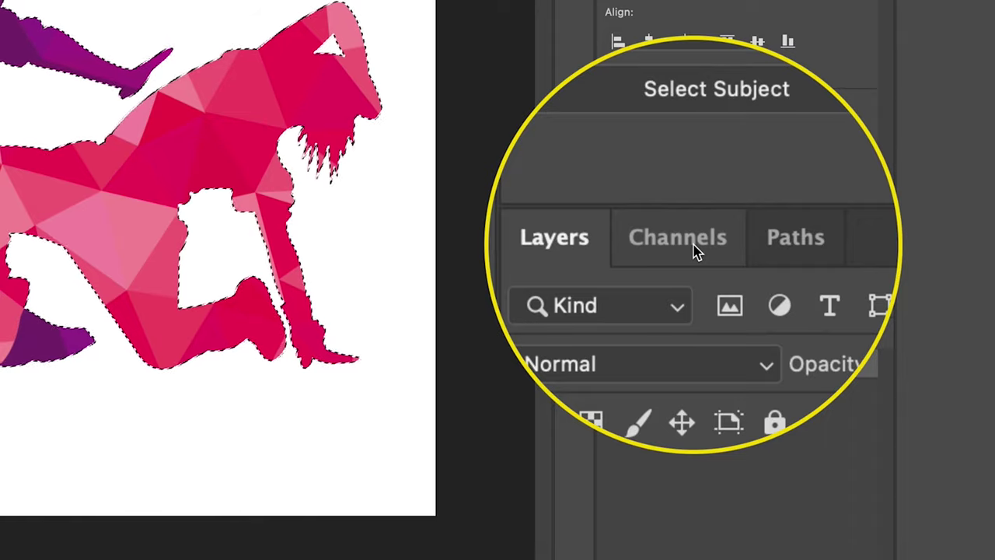
# Step: Create a New Spot Channel from the dancer selection, named W1, with red ink at 0% solidity
pyautogui.click(692, 242)
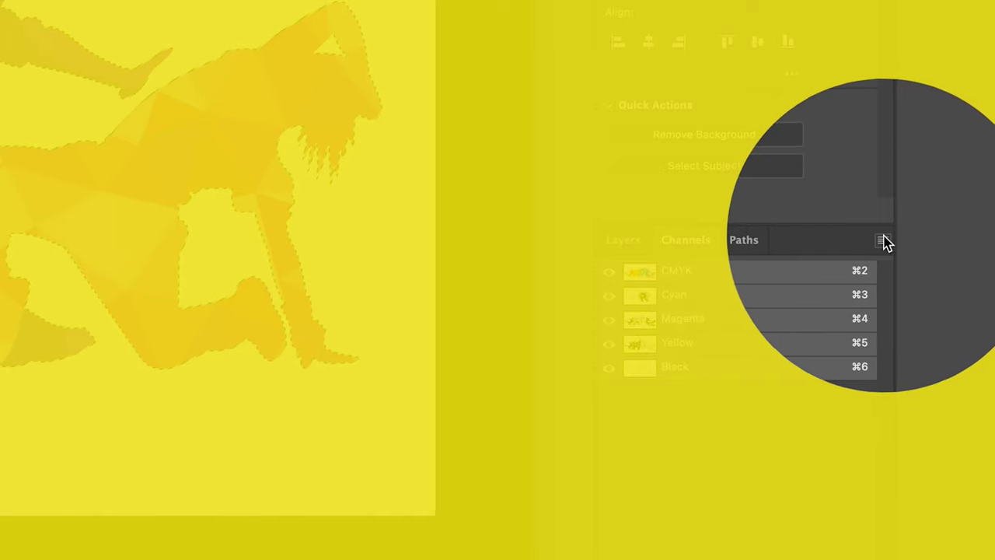
pyautogui.click(885, 241)
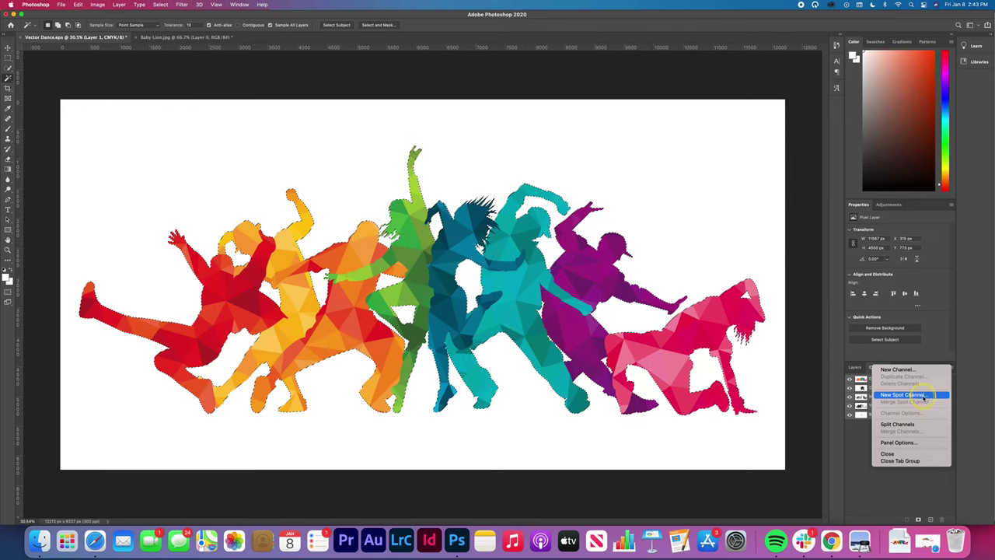
pyautogui.click(808, 319)
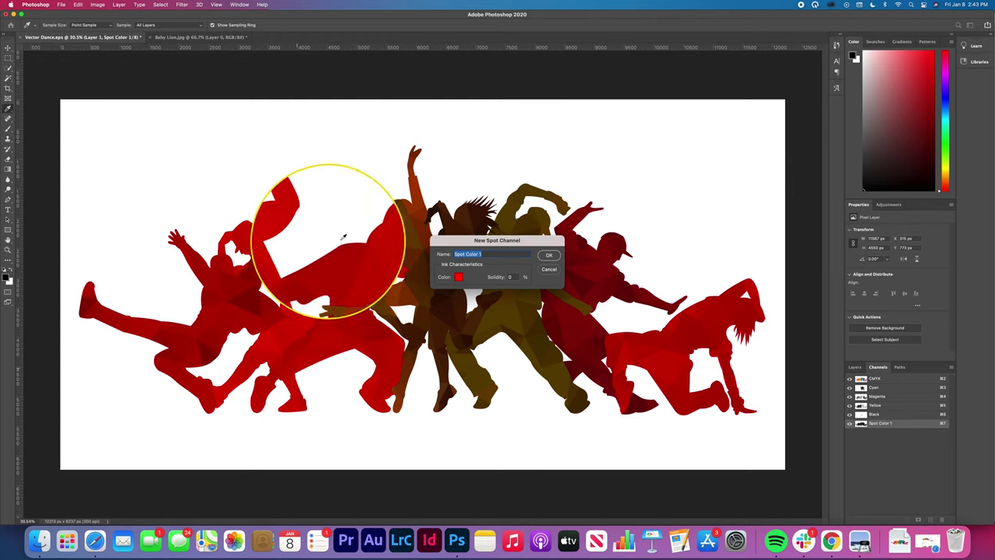
pyautogui.click(459, 277)
pyautogui.click(667, 169)
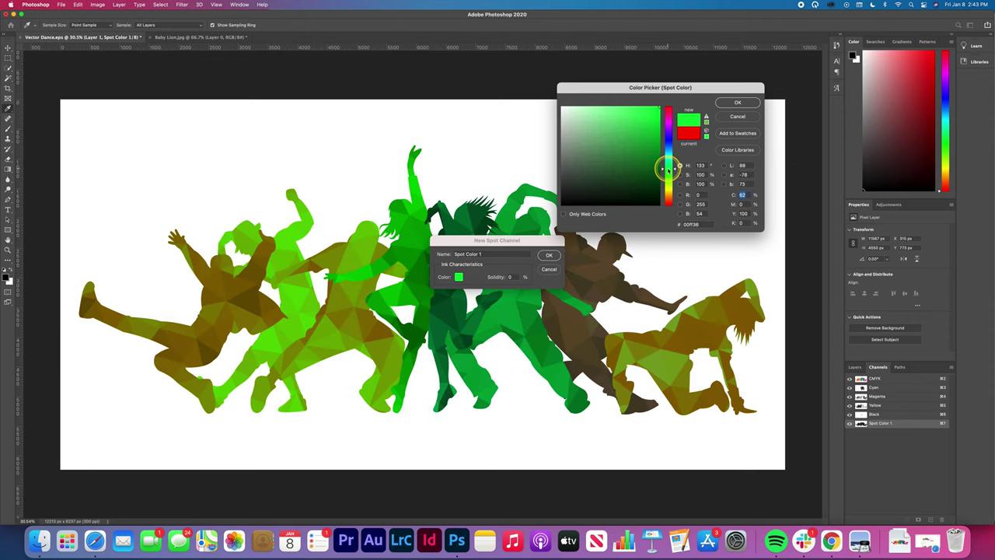
pyautogui.moveTo(620, 189); pyautogui.dragTo(485, 288)
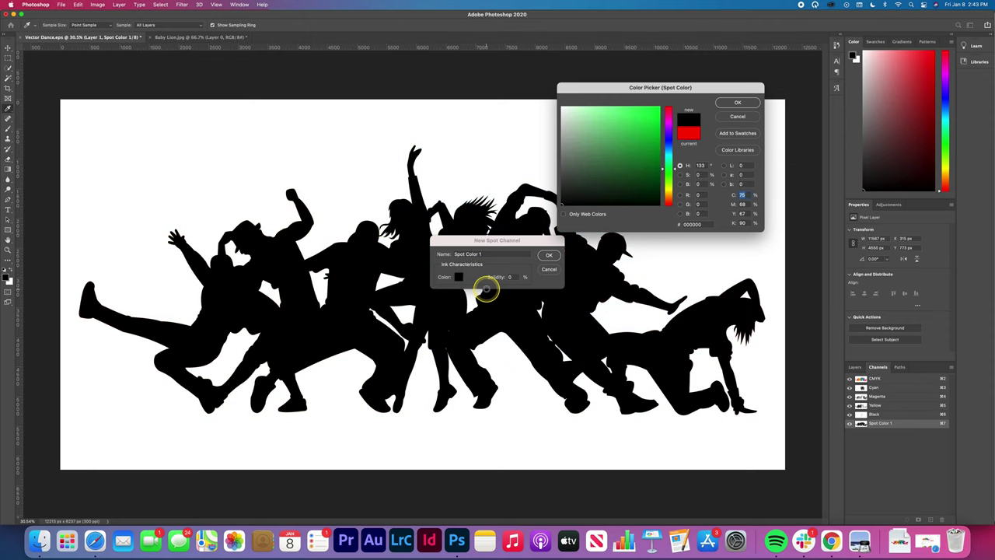
pyautogui.click(736, 103)
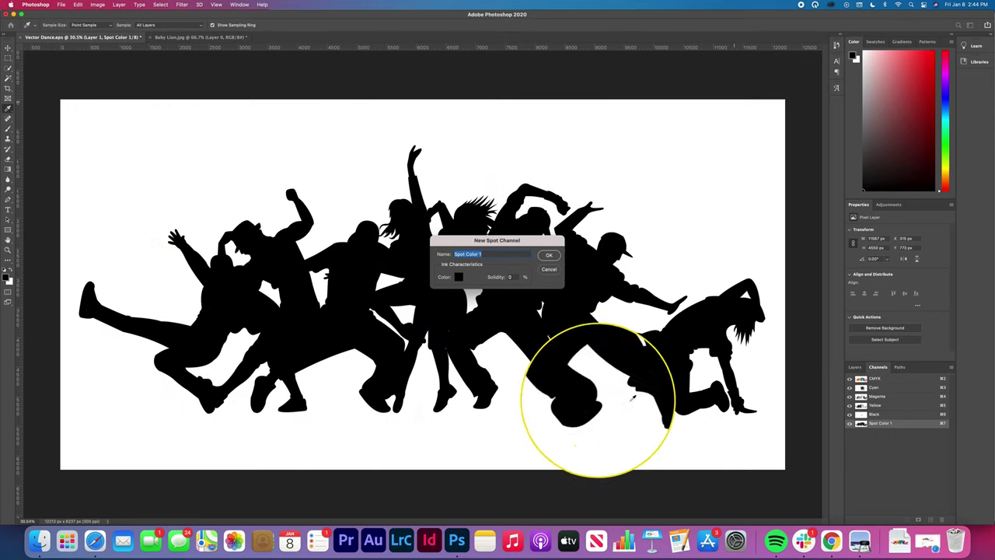
pyautogui.click(491, 255)
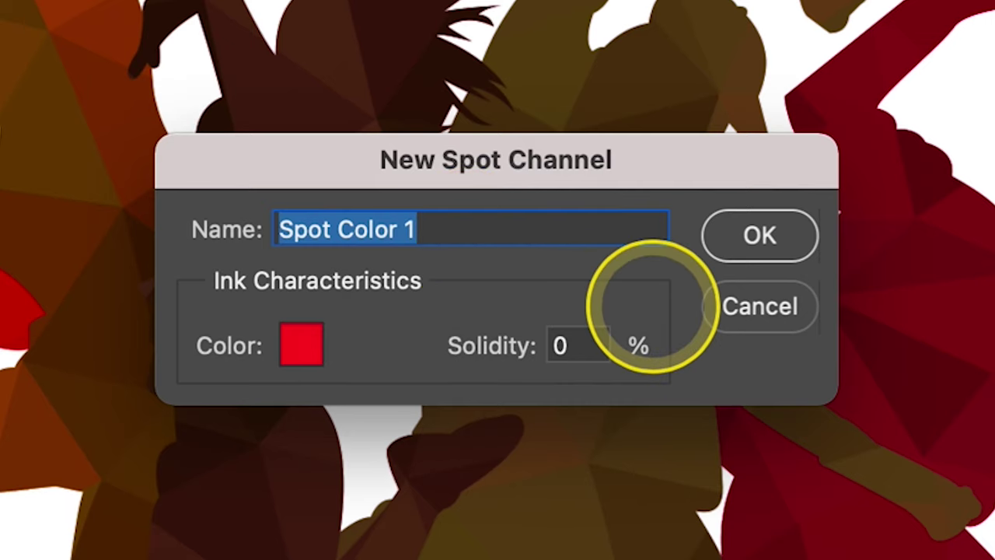
pyautogui.write('W1')
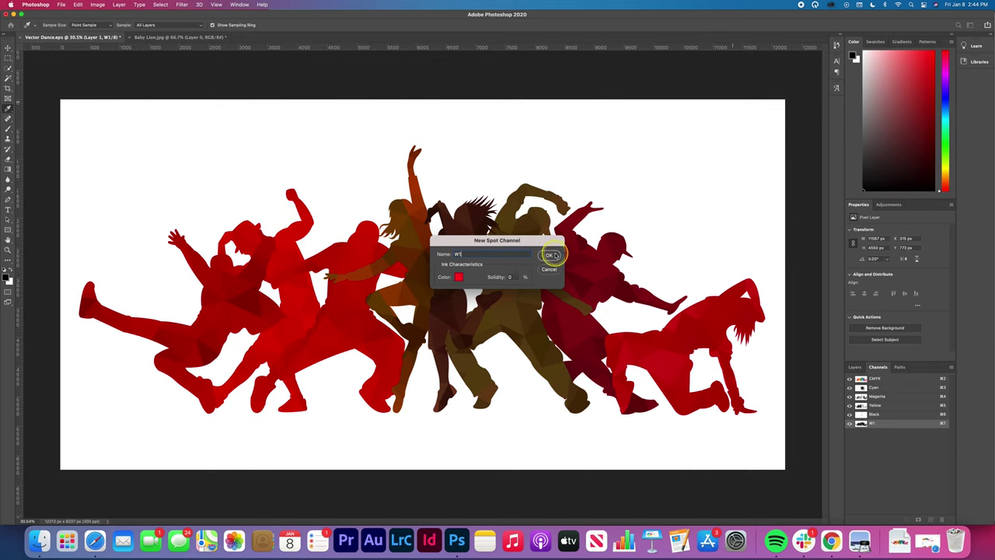
pyautogui.click(550, 255)
pyautogui.click(62, 5)
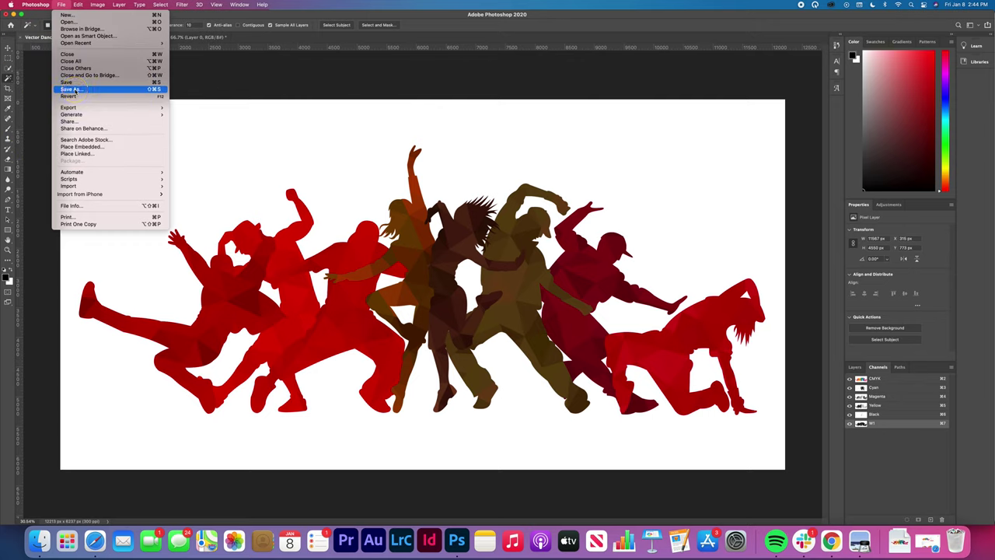
# Step: Save As Vector Dance.tif on this computer to Desktop — iCloud, TIFF format with Spot Colors
pyautogui.click(72, 89)
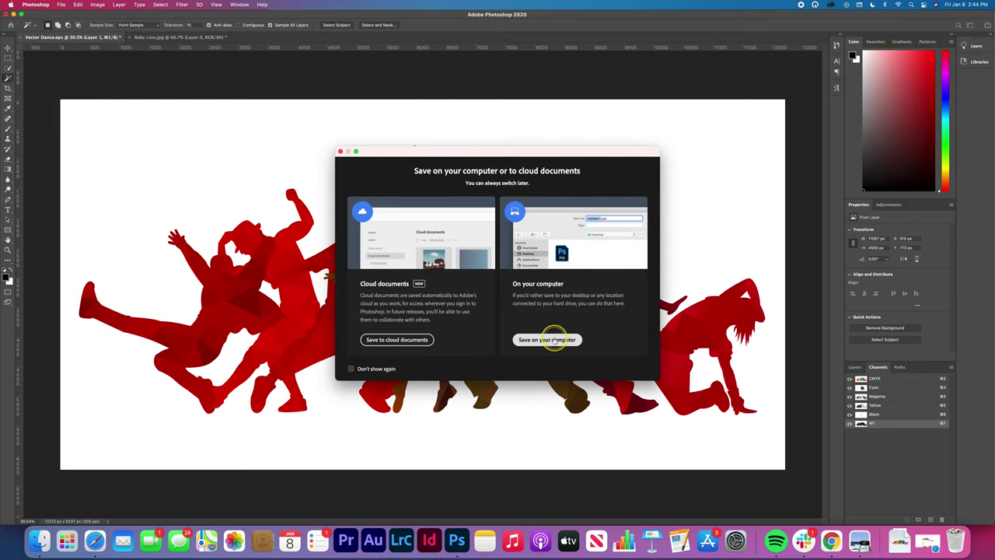
pyautogui.click(549, 339)
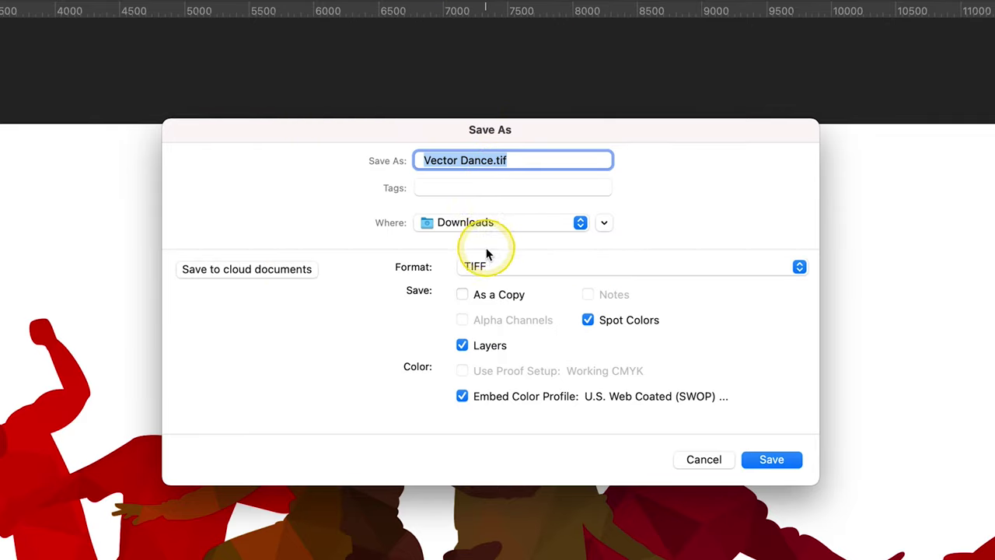
pyautogui.click(468, 223)
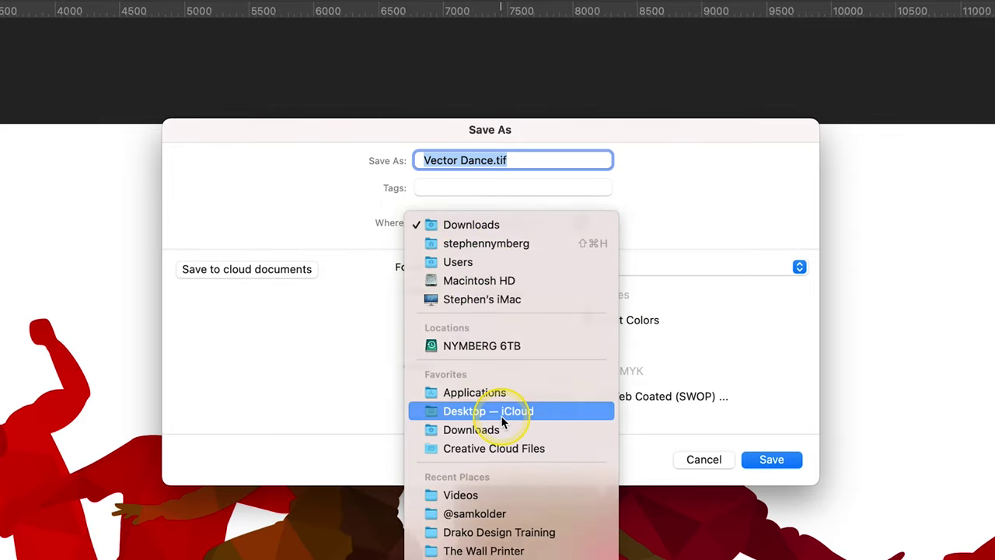
pyautogui.click(500, 412)
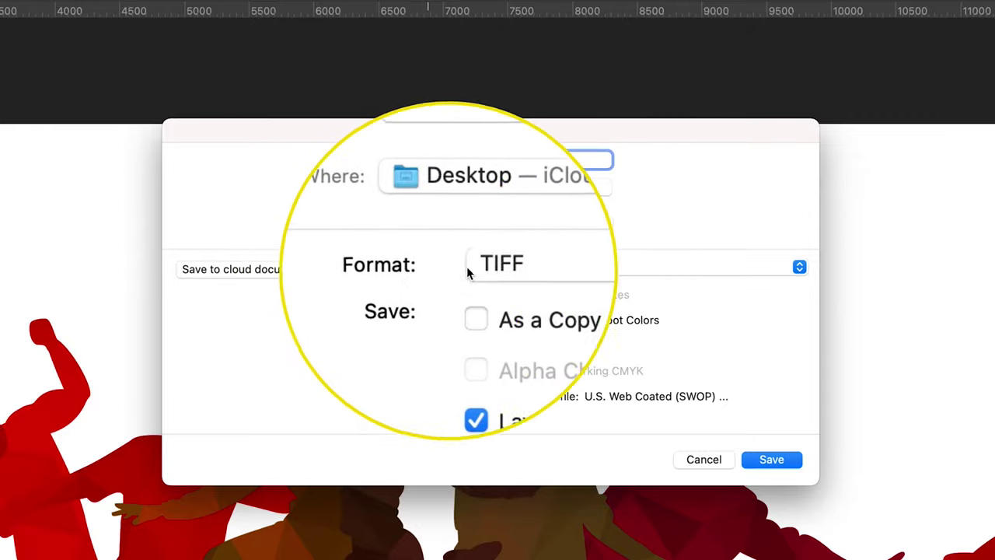
pyautogui.click(493, 268)
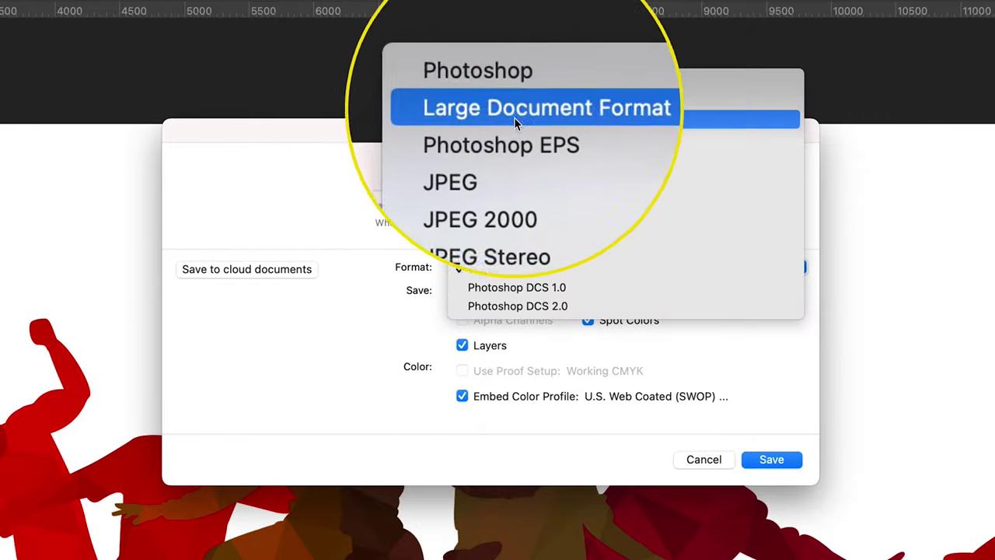
pyautogui.click(493, 267)
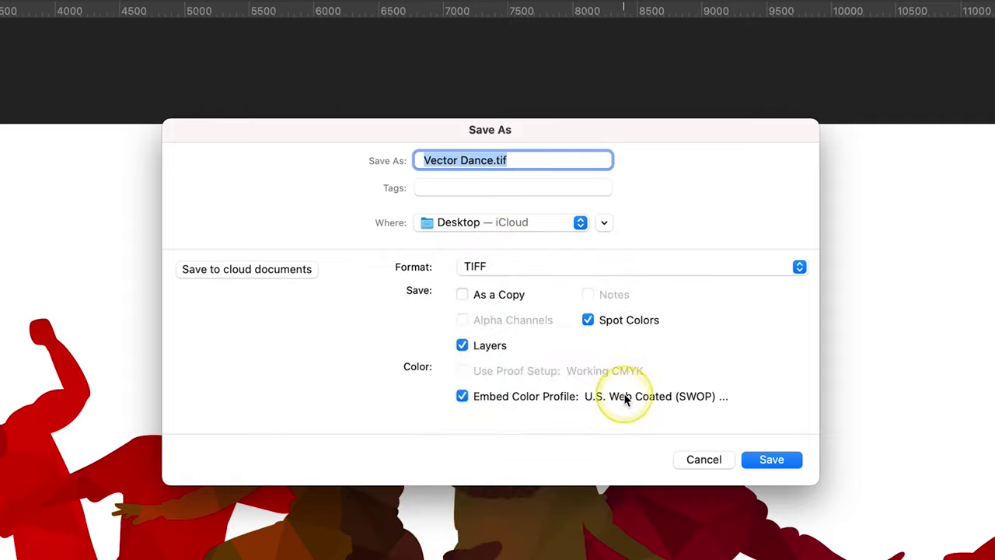
pyautogui.click(769, 459)
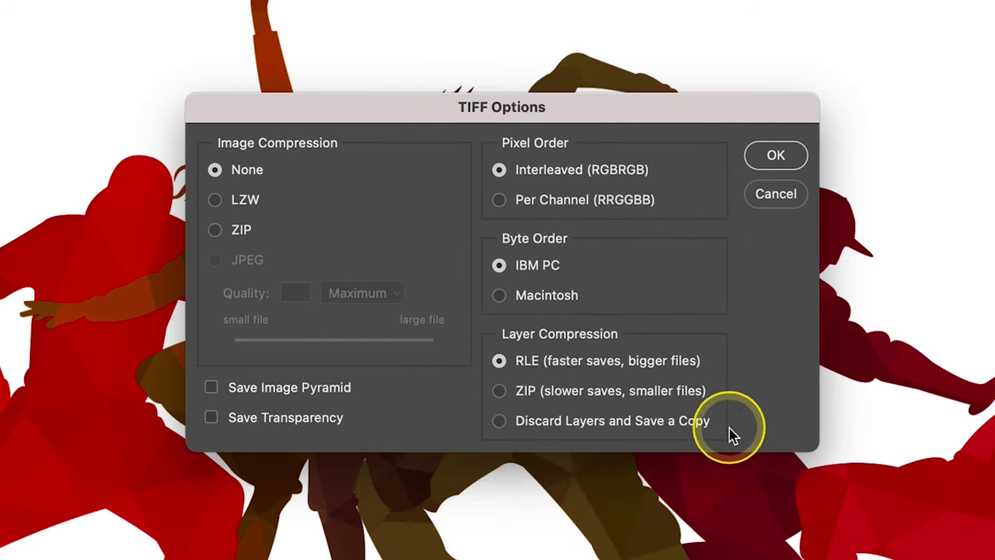
# Step: Accept the uncompressed TIFF Options and the layers file-size alert to finish saving Vector Dance.tif
pyautogui.moveTo(372, 274); pyautogui.dragTo(453, 398)
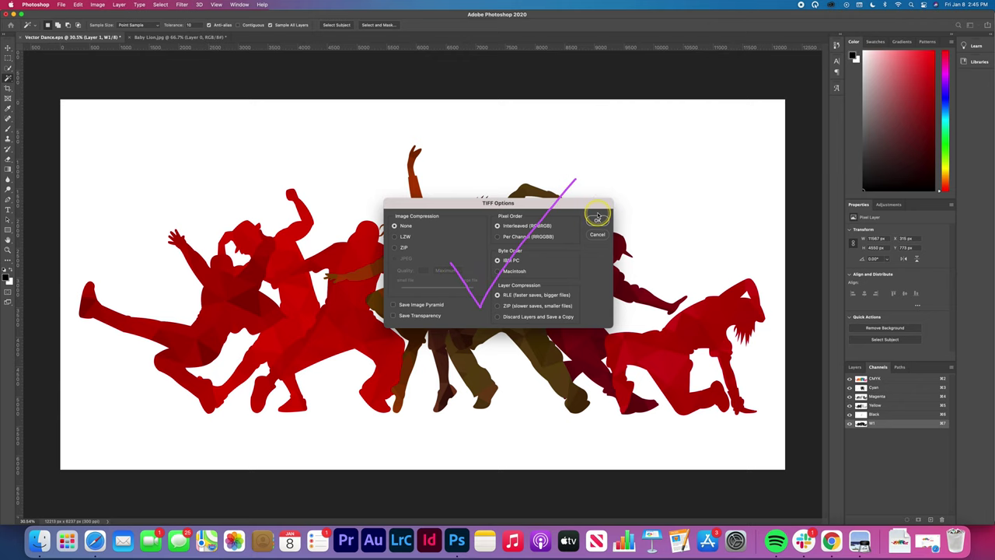
pyautogui.click(598, 221)
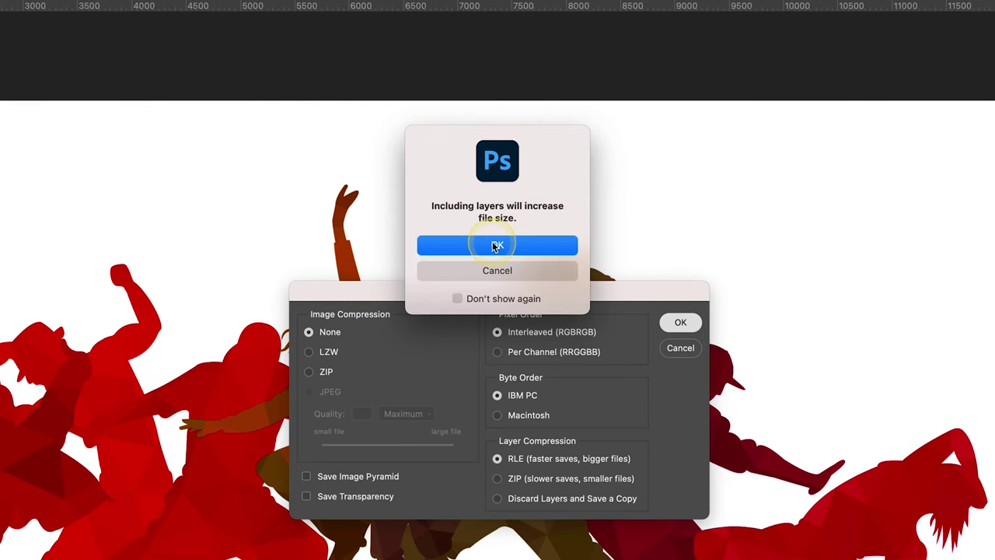
pyautogui.click(498, 178)
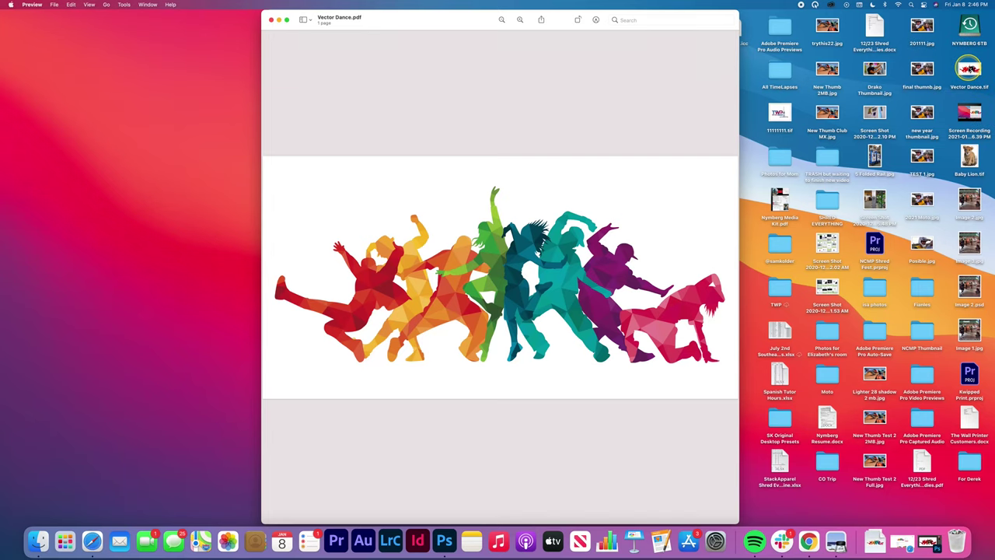
pyautogui.click(968, 69)
# Step: Quick Look the saved Vector Dance.tif on the desktop and move the preview window lower
pyautogui.press('space')
pyautogui.moveTo(269, 6); pyautogui.dragTo(307, 19)
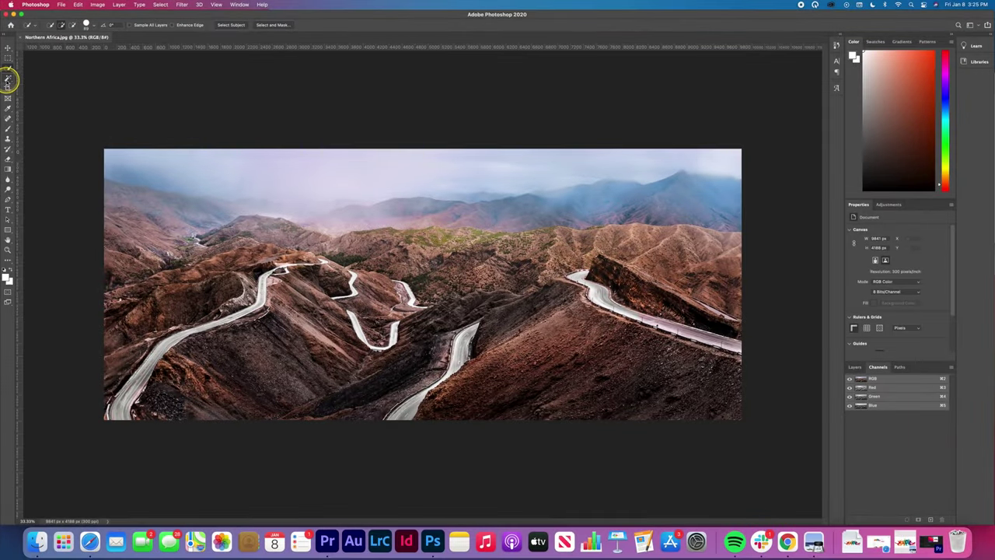
# Step: Select the Northern Africa landscape with the Quick Selection tool at a 5000 px brush size
pyautogui.click(8, 79)
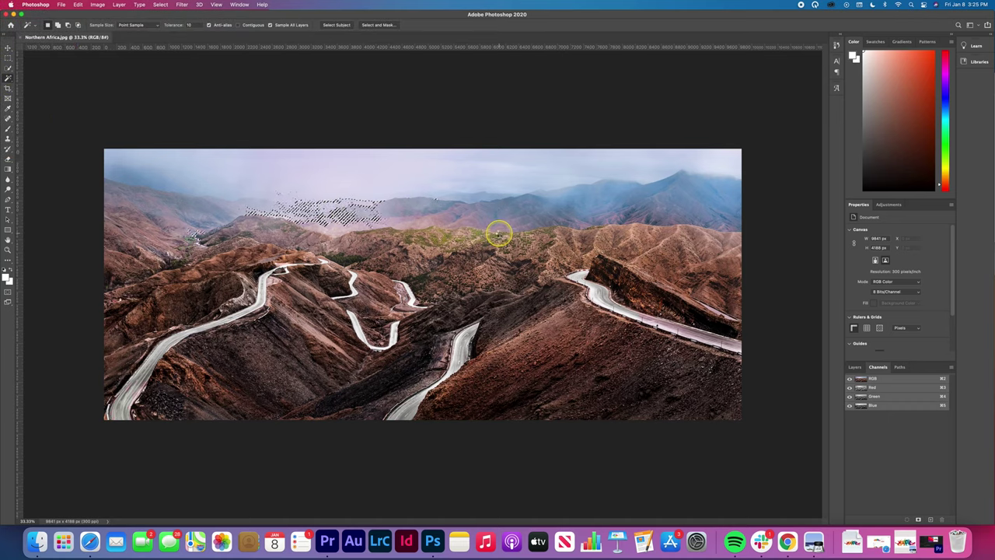
pyautogui.click(400, 211)
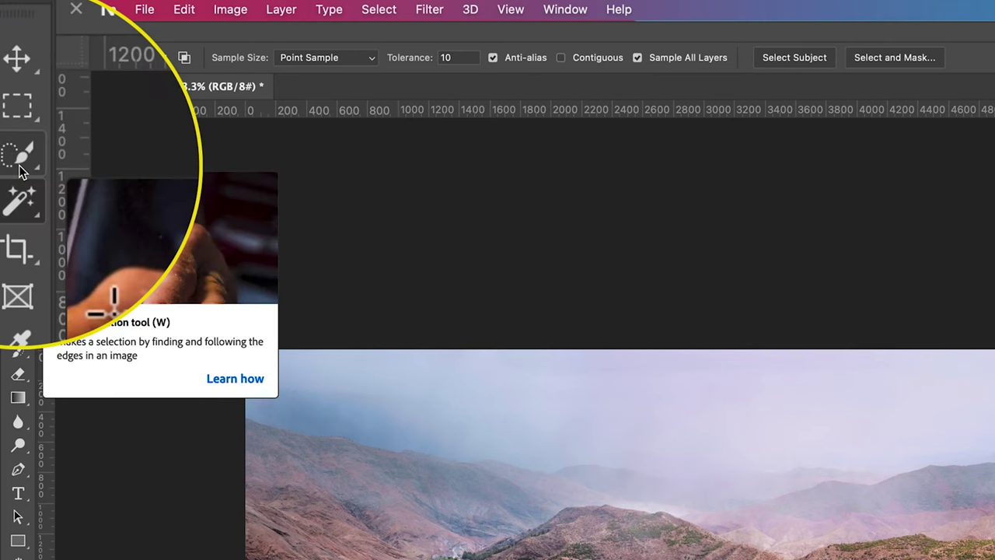
pyautogui.click(18, 162)
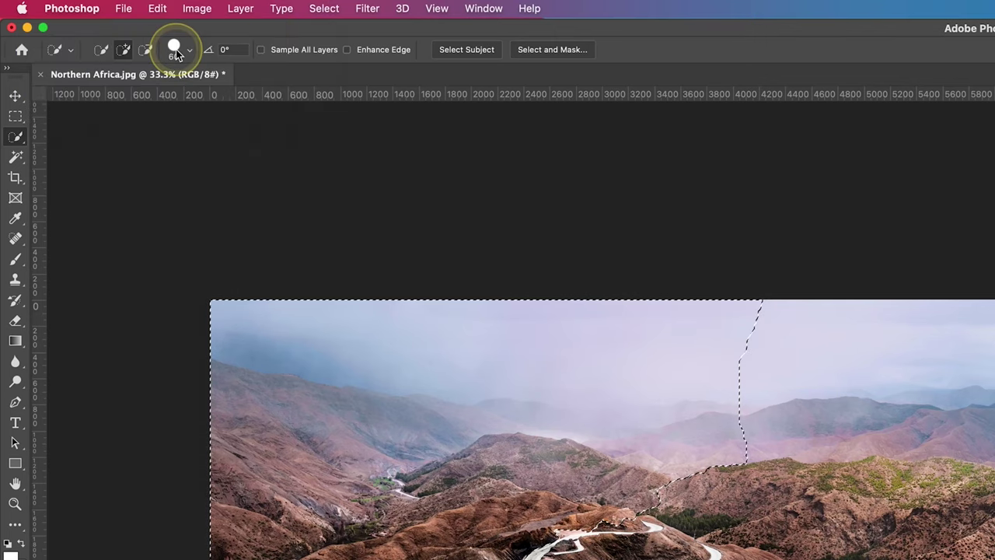
pyautogui.click(87, 25)
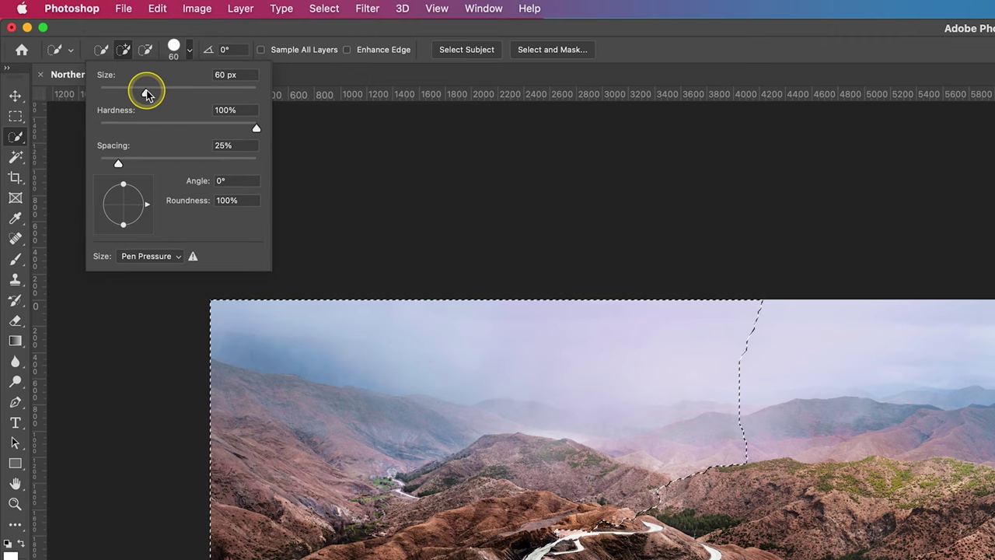
pyautogui.click(288, 382)
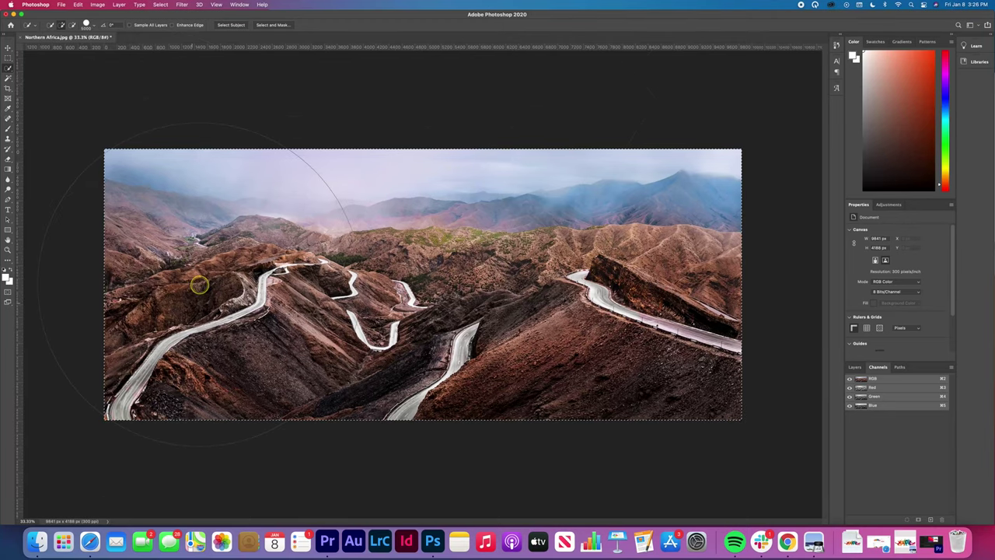
pyautogui.click(854, 367)
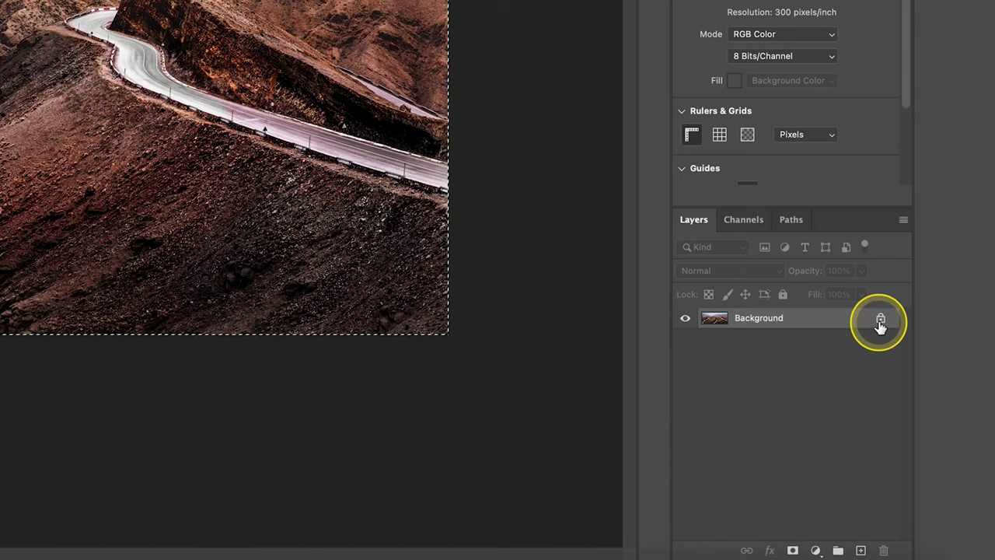
# Step: Unlock the landscape's Background layer and add a red W1 spot channel from the selection
pyautogui.click(880, 321)
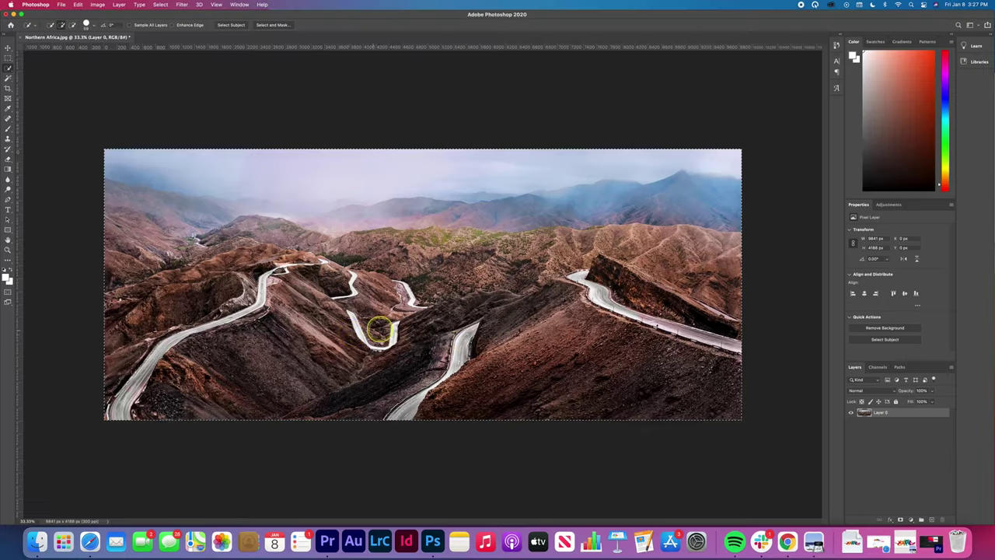
pyautogui.click(879, 367)
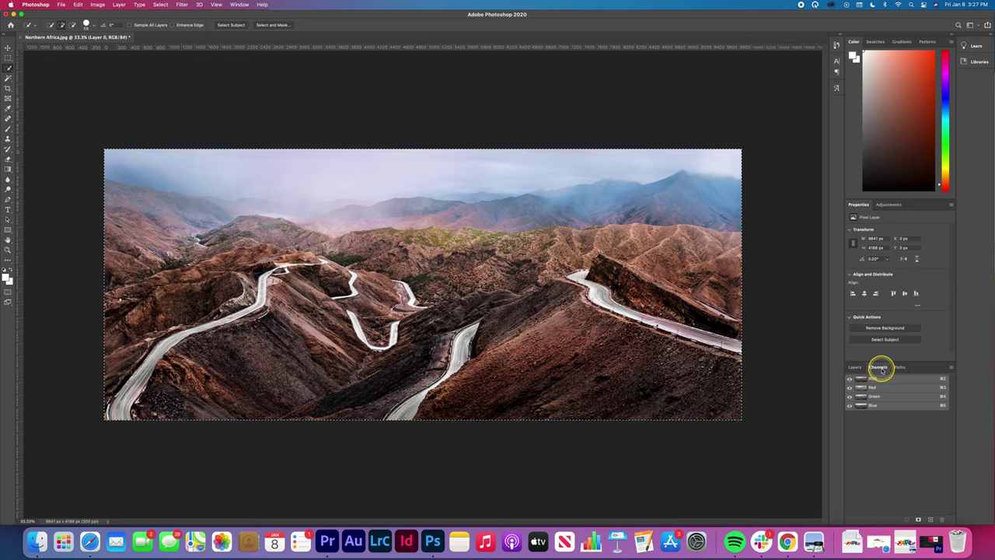
pyautogui.click(951, 367)
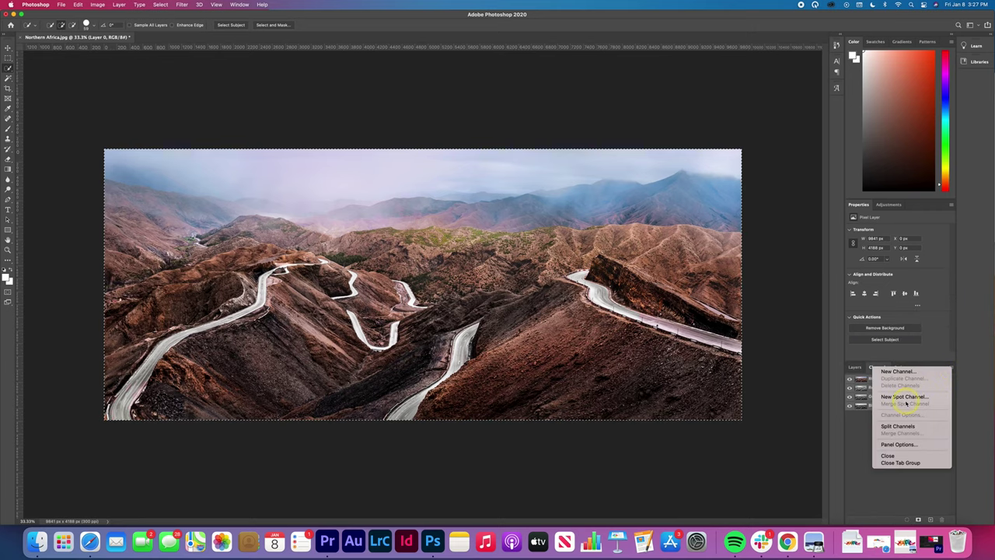
pyautogui.click(903, 397)
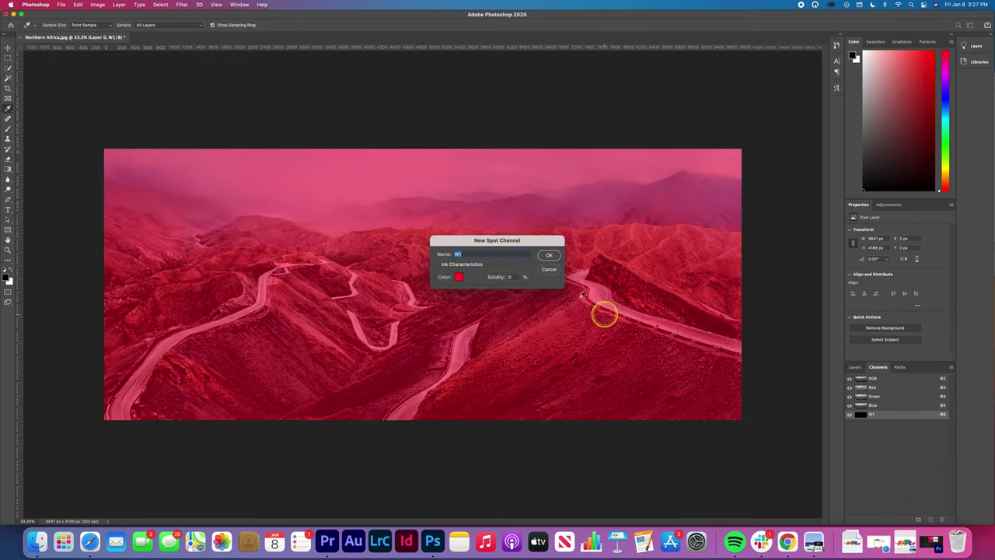
pyautogui.click(558, 260)
pyautogui.press('w')
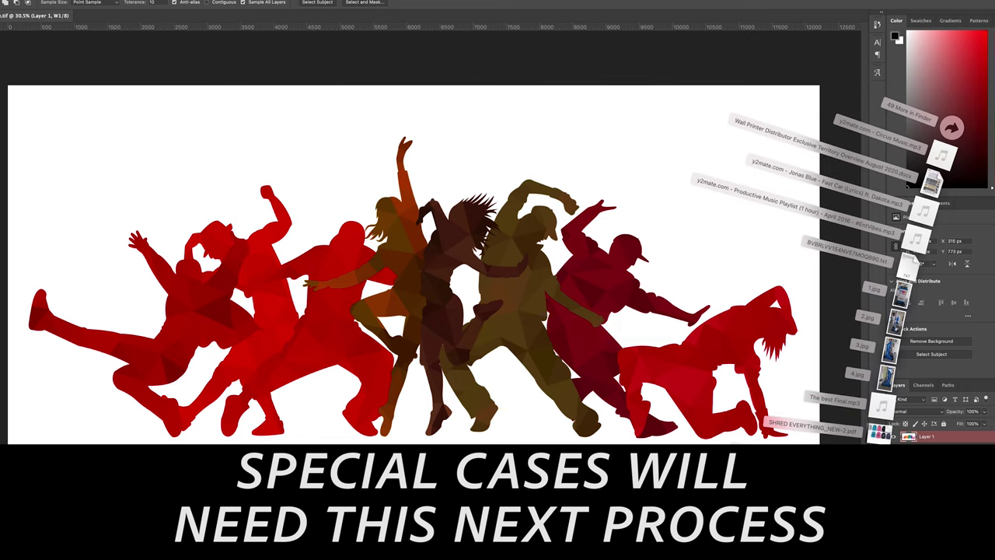
# Step: Open Baby Lion.jpg in Photoshop and unlock its Background layer
pyautogui.moveTo(901, 294); pyautogui.dragTo(229, 109)
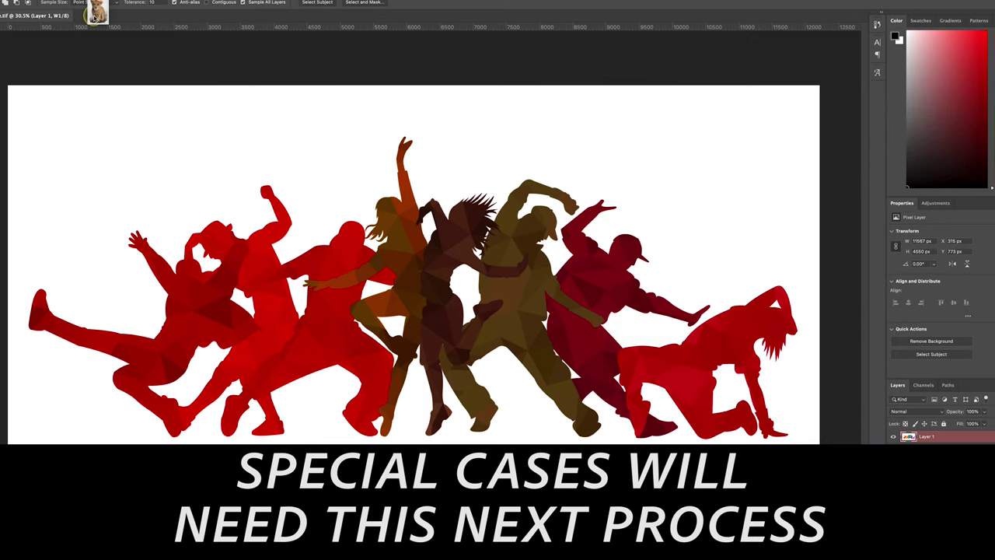
pyautogui.moveTo(93, 14); pyautogui.dragTo(94, 18)
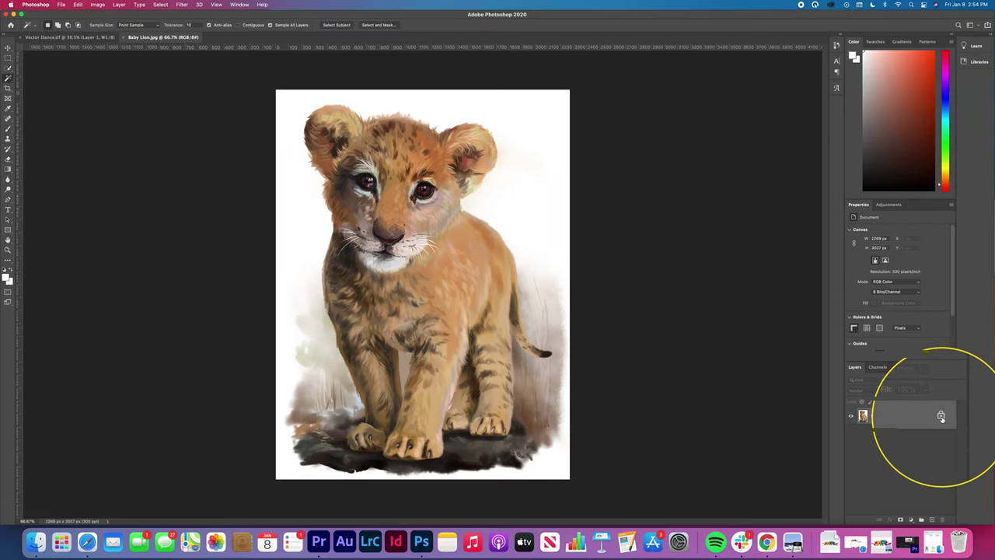
pyautogui.click(941, 417)
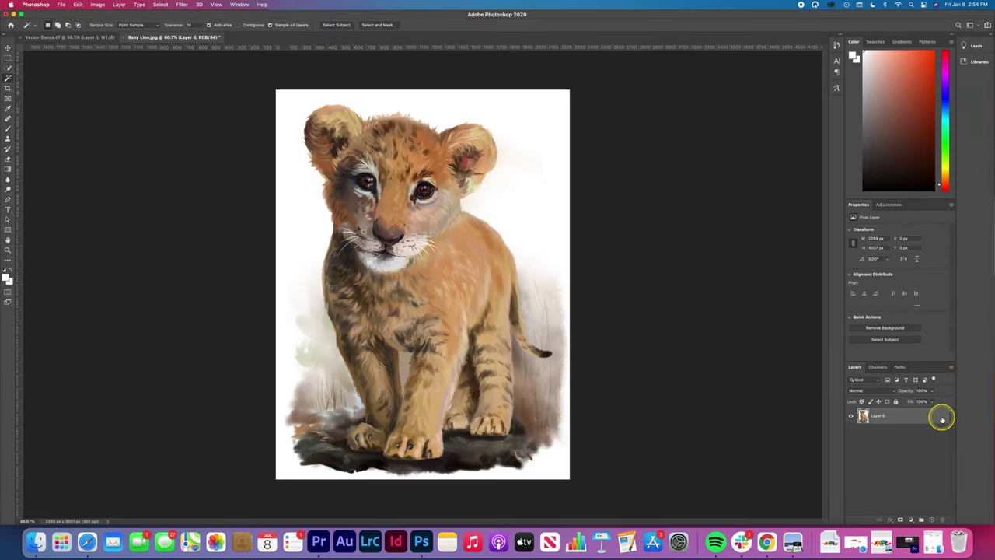
# Step: Magic Wand the white background and select inverse to isolate the lion, with Channels showing
pyautogui.click(8, 80)
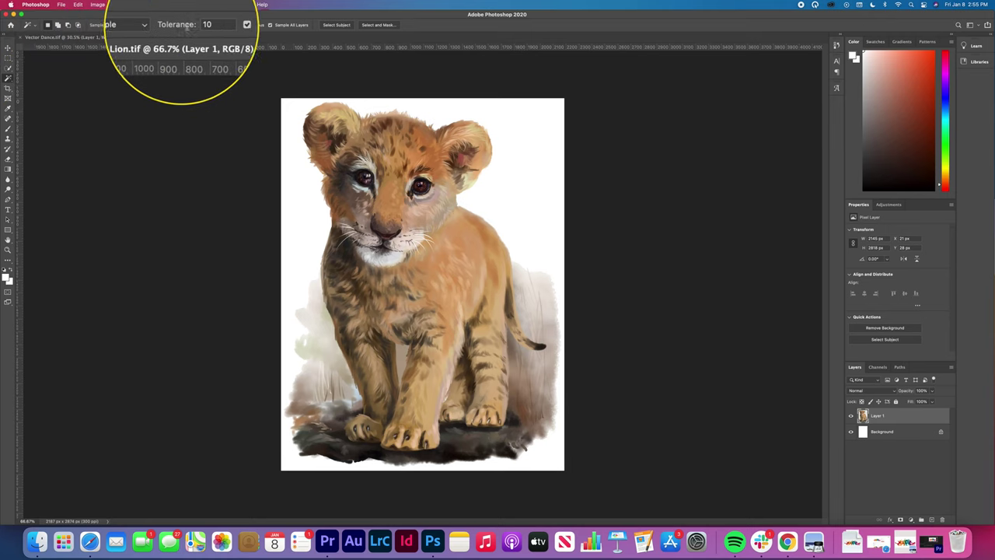
pyautogui.click(509, 184)
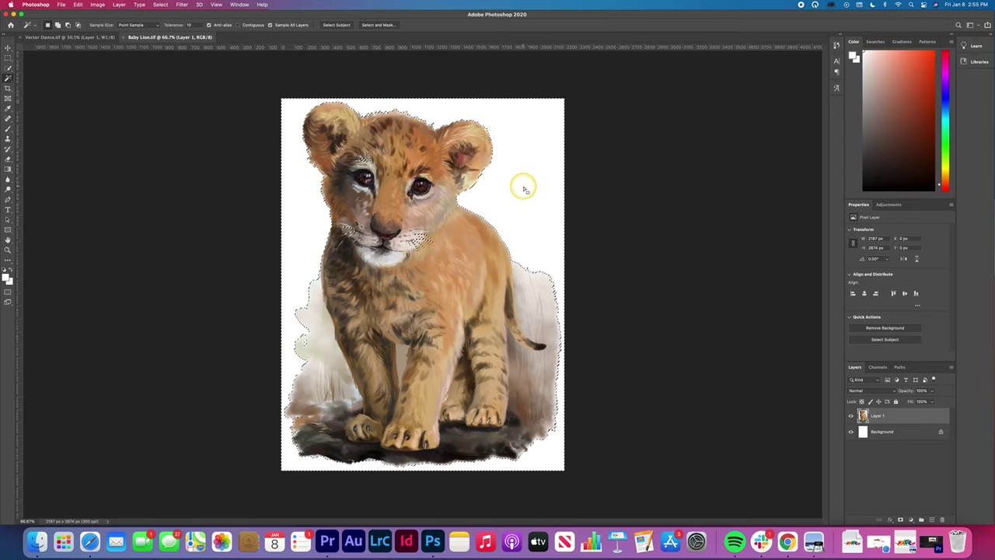
pyautogui.rightClick(525, 188)
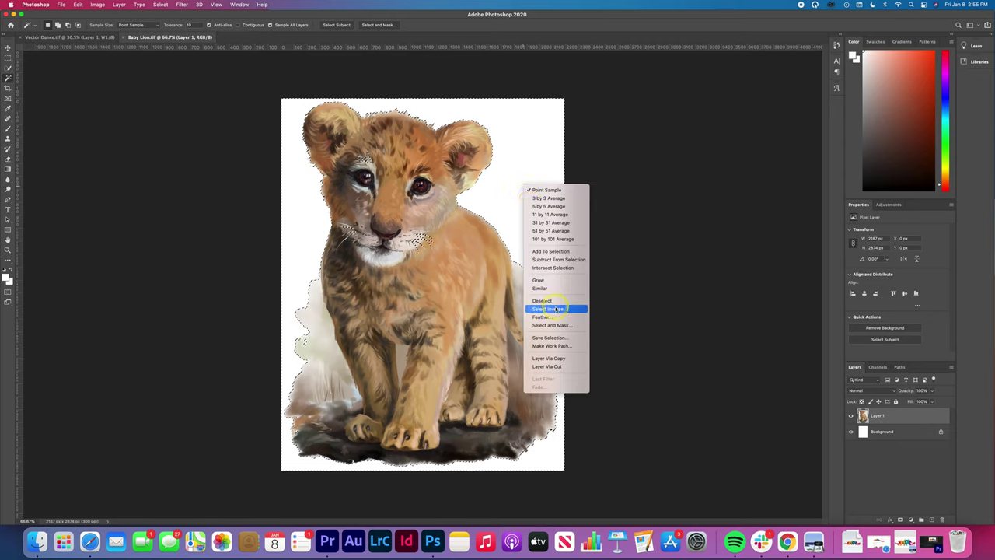
pyautogui.click(557, 309)
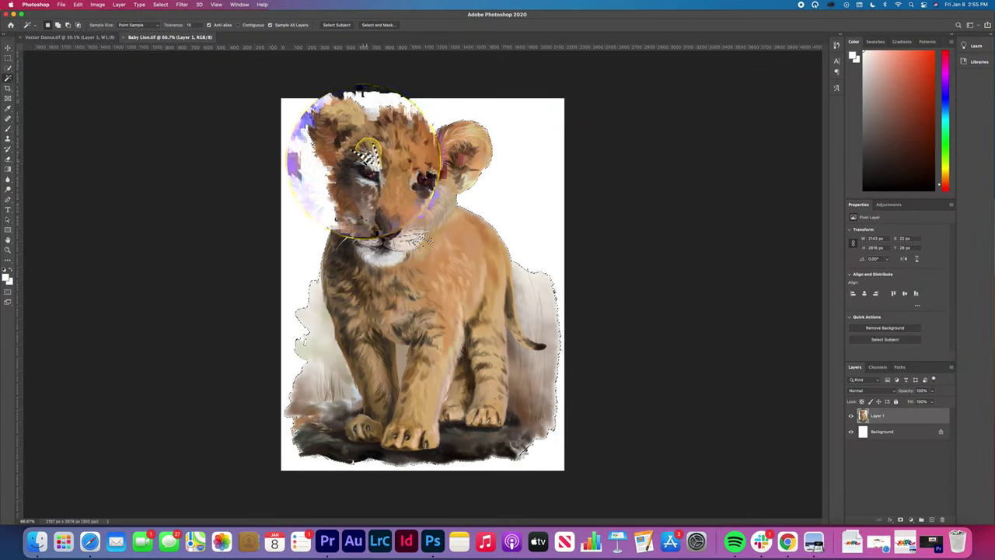
pyautogui.click(878, 367)
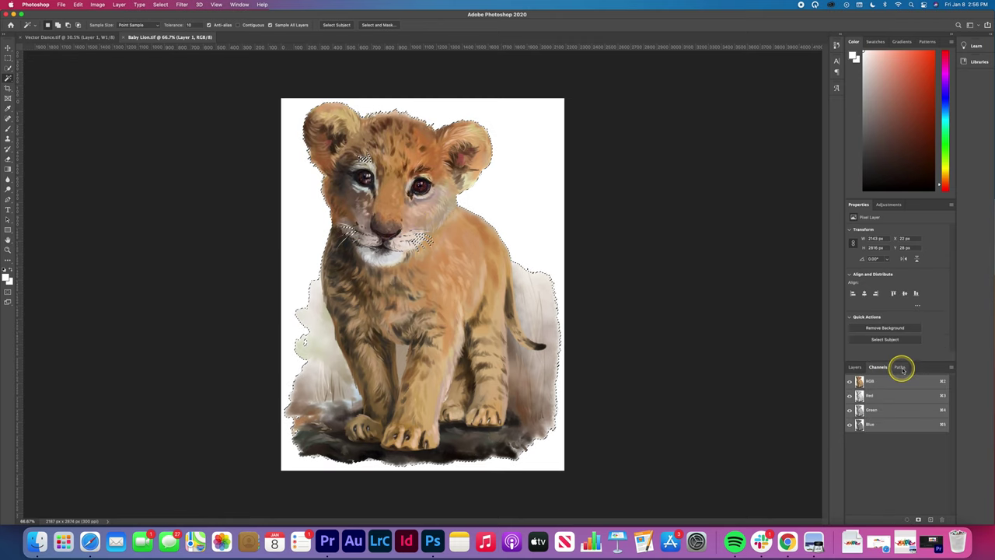
# Step: Add a new red spot channel named W1 from the lion selection
pyautogui.click(950, 370)
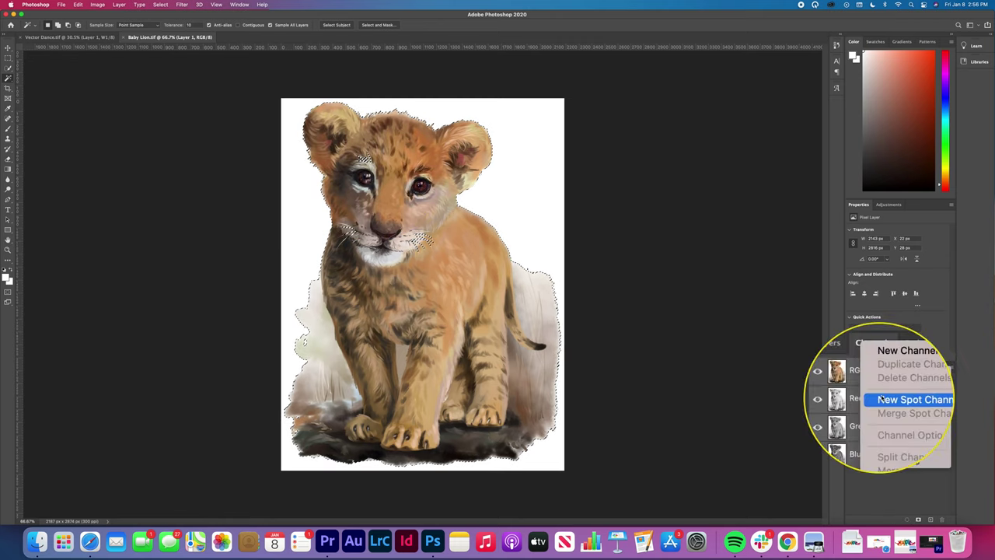
pyautogui.click(908, 396)
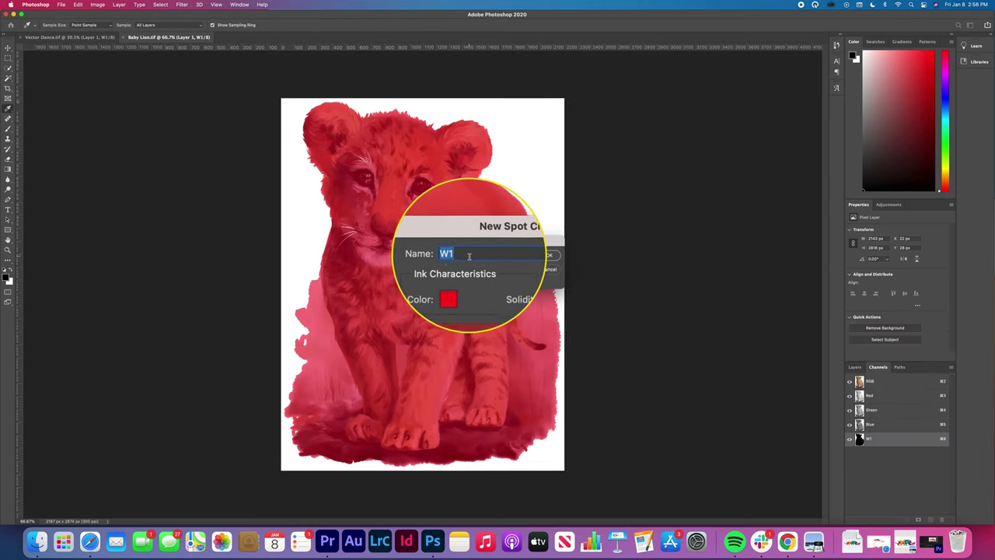
pyautogui.click(548, 256)
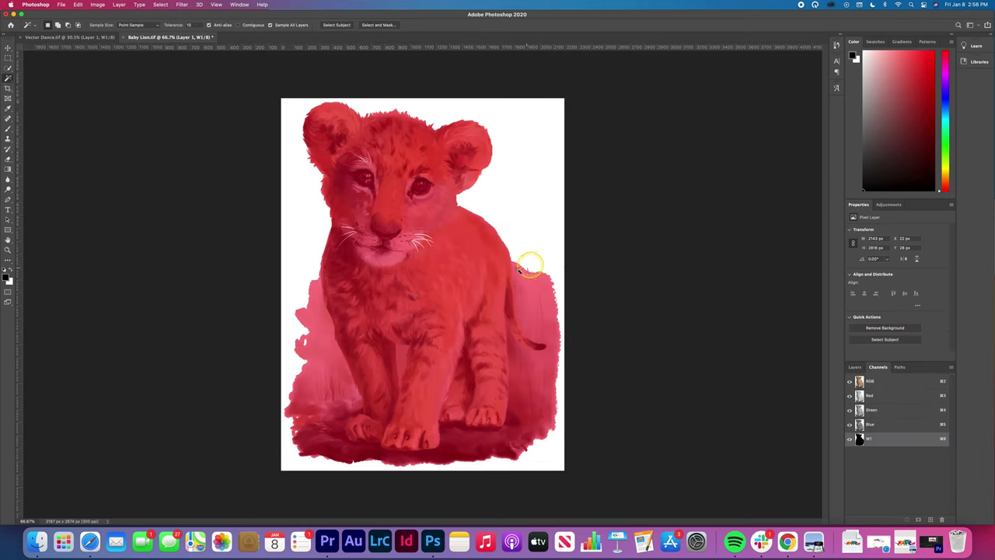
# Step: Zoom in to inspect the whiskers, then undo the W1 spot channel
pyautogui.scroll(6, 420, 238)
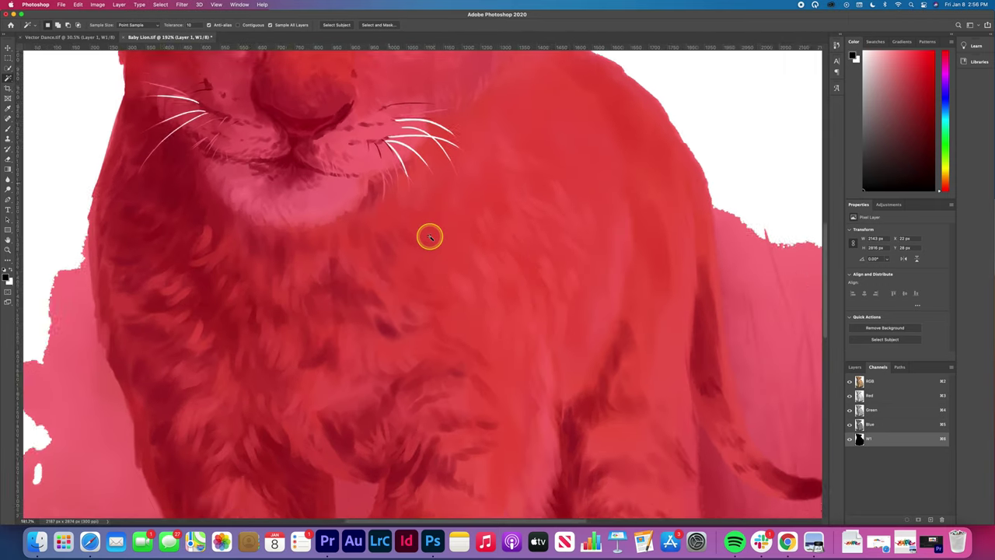
pyautogui.scroll(2, 429, 237)
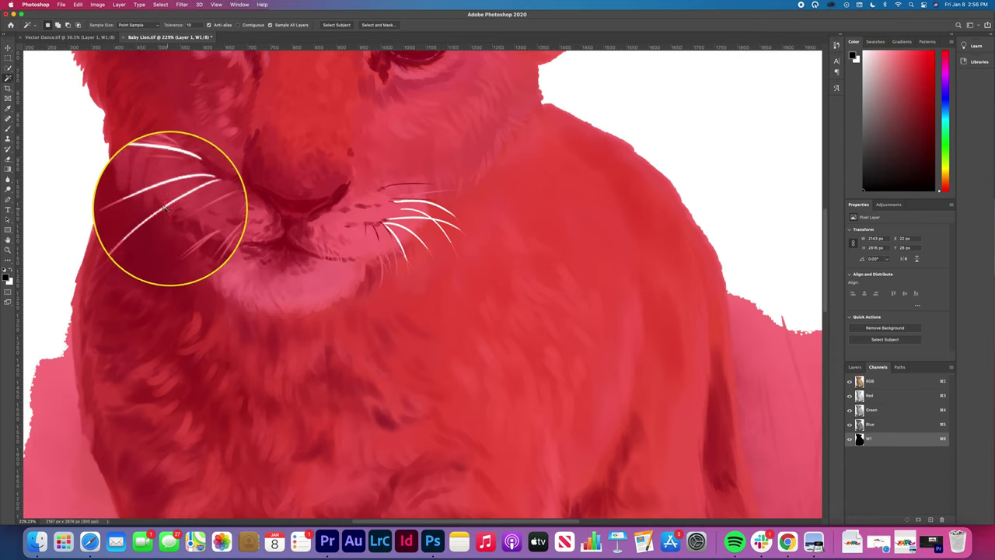
pyautogui.scroll(-5, 173, 221)
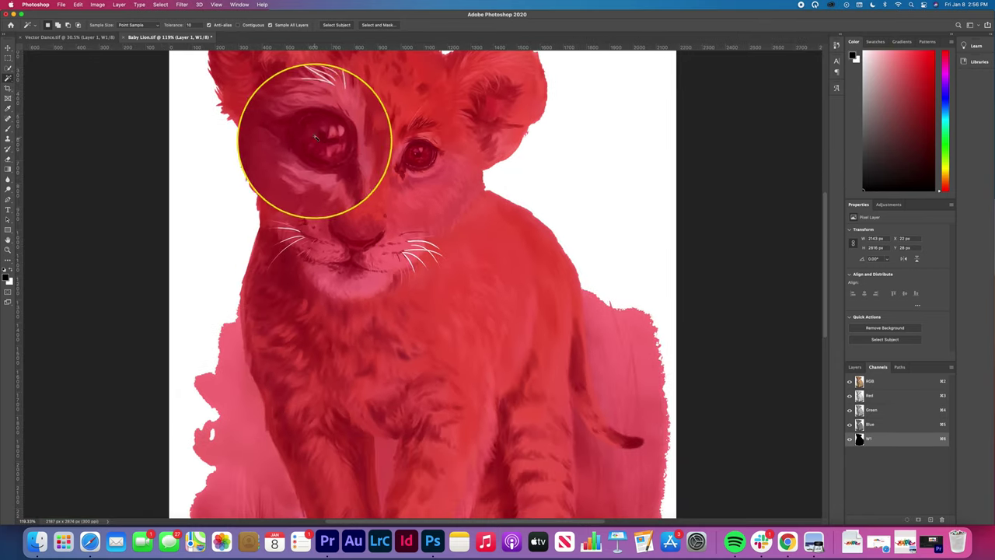
pyautogui.scroll(-2, 350, 217)
pyautogui.scroll(-2, 350, 217)
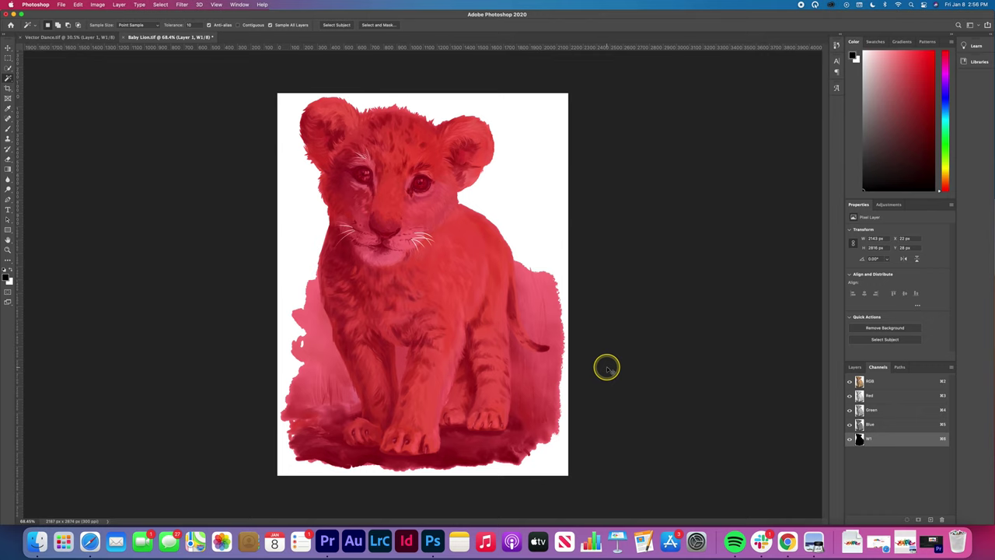
pyautogui.press('super+2')
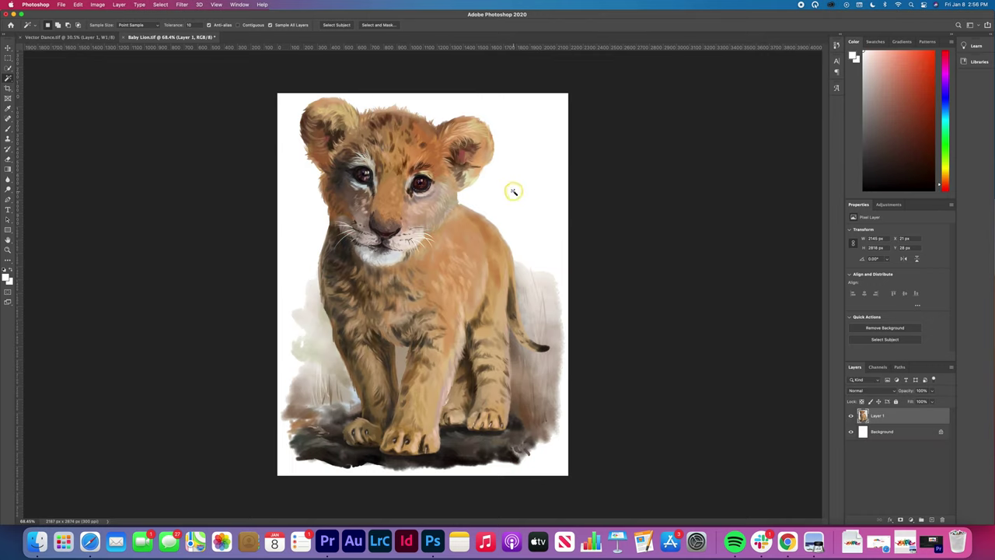
# Step: Reselect the lion via Magic Wand on white plus Select Inverse, switching to Quick Selection with Channels shown
pyautogui.click(513, 191)
pyautogui.rightClick(513, 192)
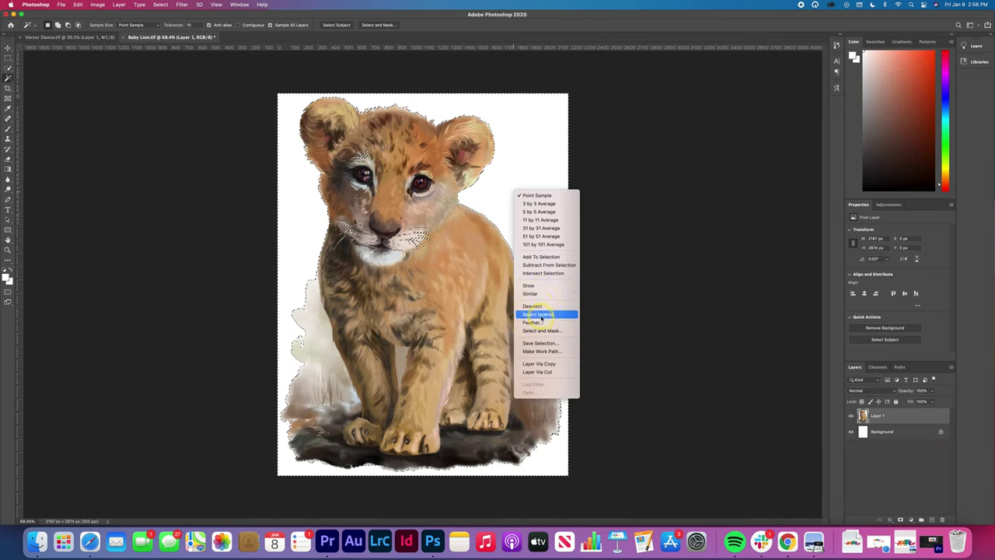
pyautogui.click(540, 315)
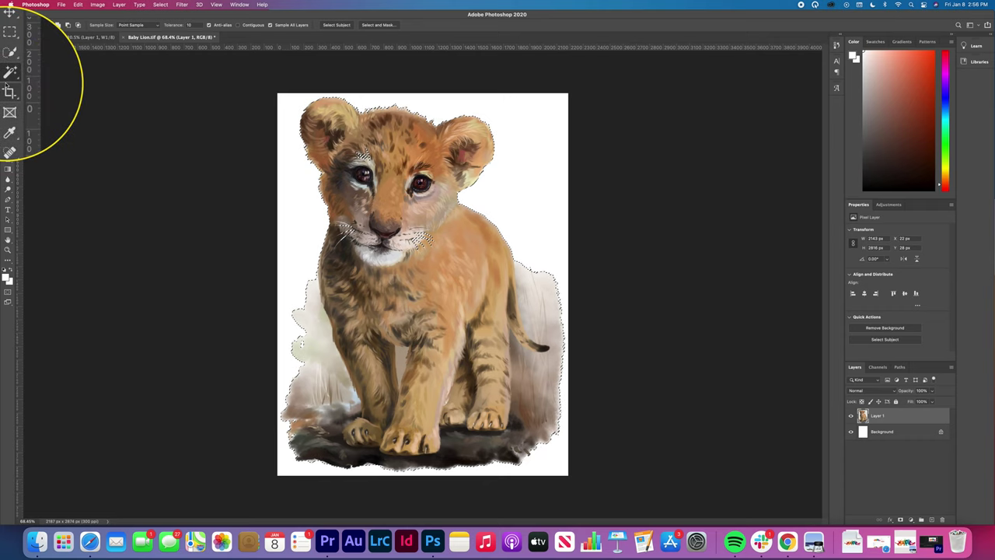
pyautogui.click(9, 70)
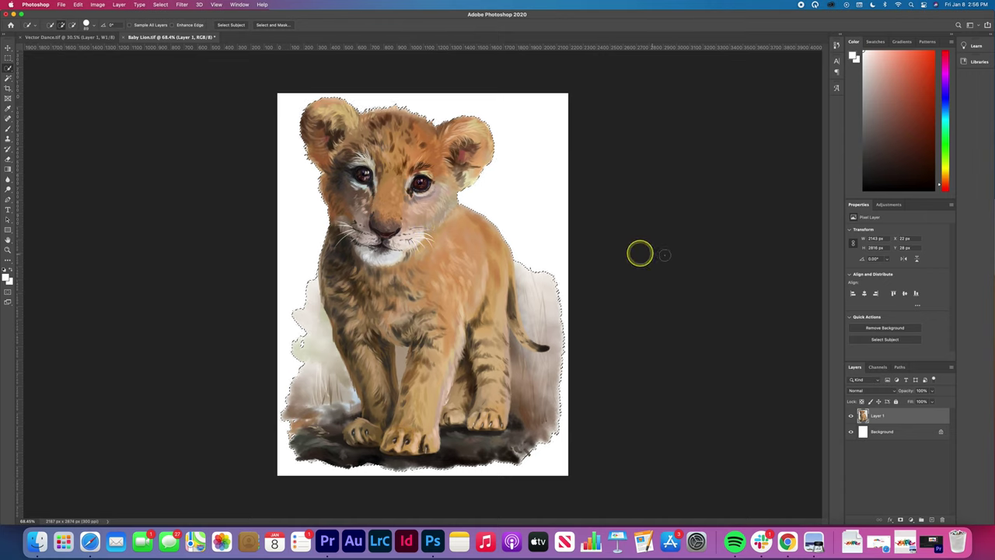
pyautogui.click(878, 367)
# Step: Create the red W1 spot channel again from the lion selection
pyautogui.click(952, 367)
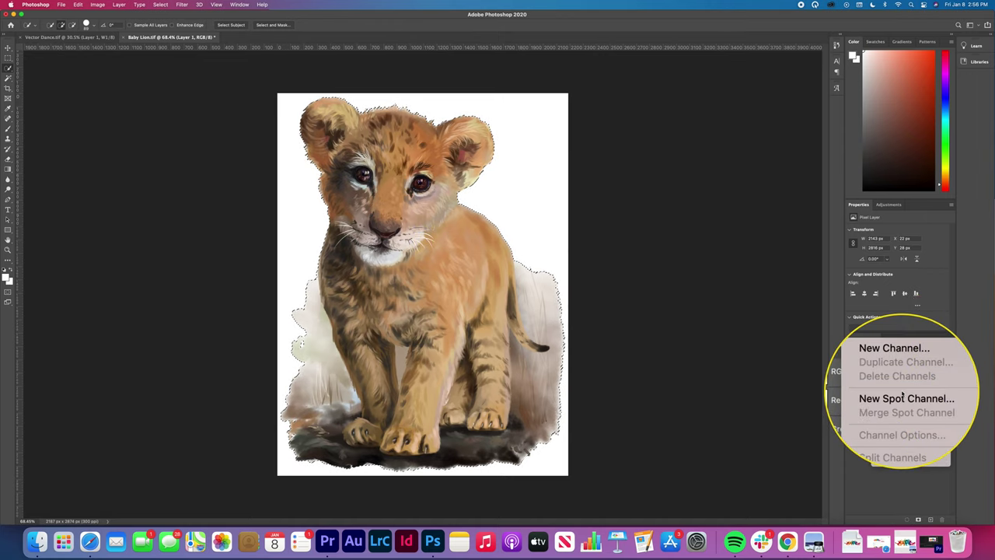
pyautogui.click(901, 395)
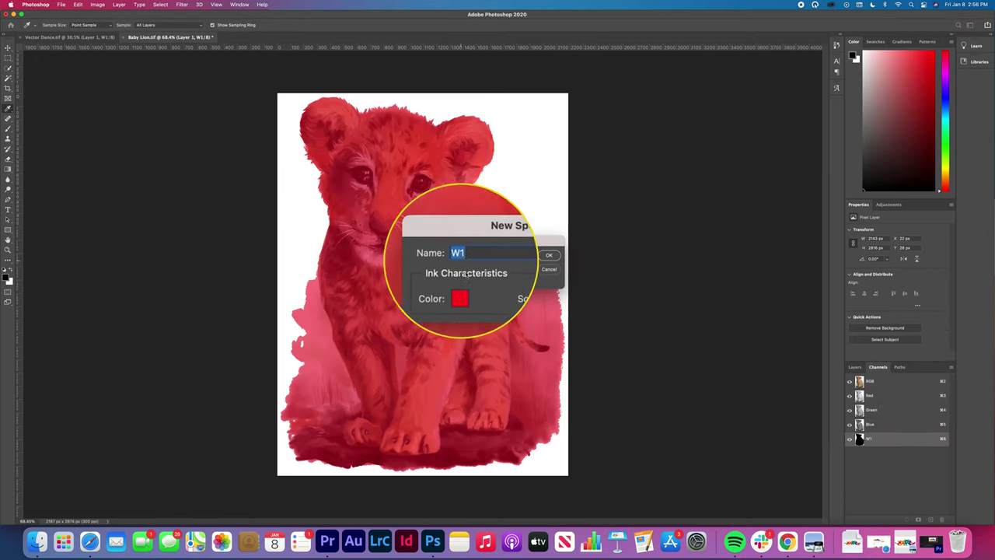
pyautogui.press('Return')
pyautogui.press('w')
# Step: Zoom in to check the whiskers are covered, then fit the image on screen
pyautogui.scroll(4, 436, 247)
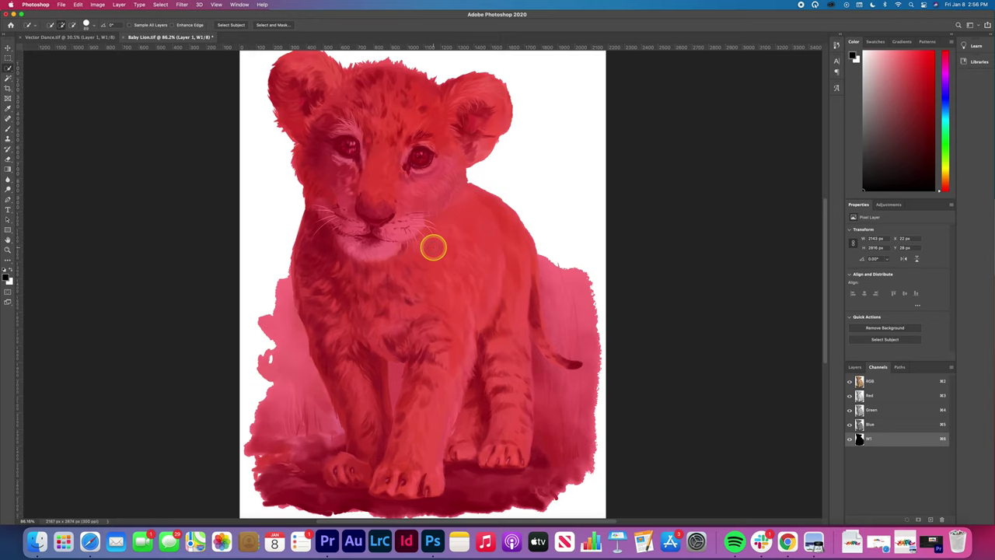
pyautogui.scroll(3, 434, 247)
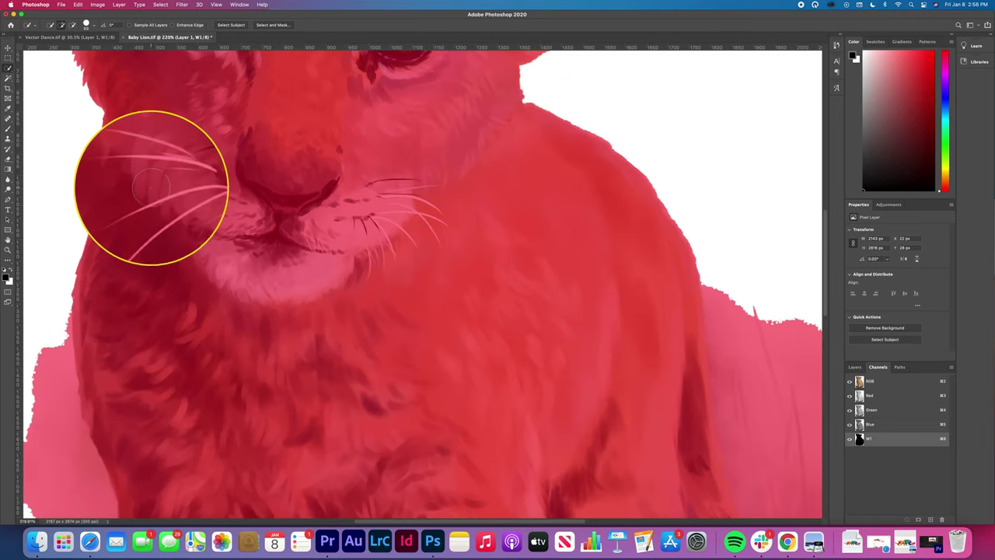
pyautogui.scroll(5, 168, 187)
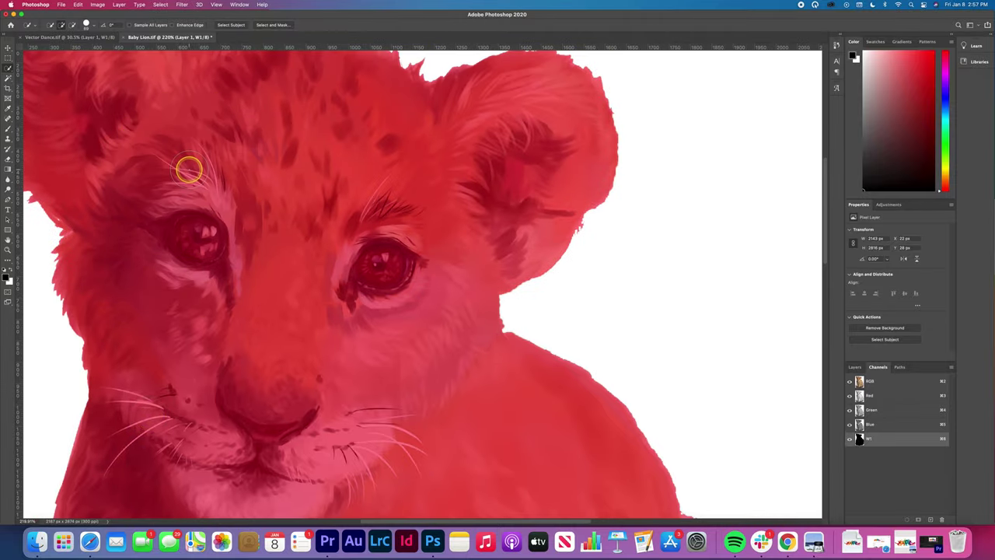
pyautogui.press('super+0')
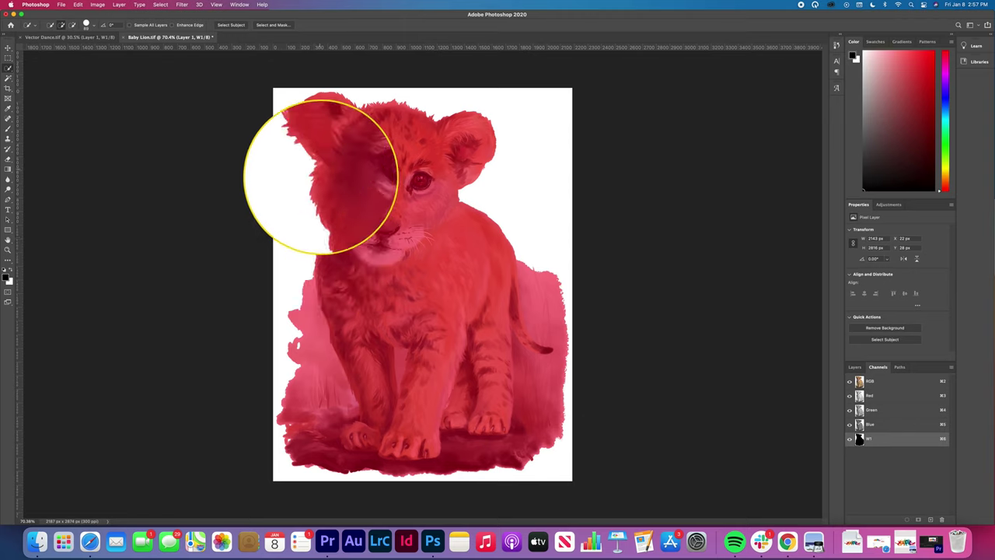